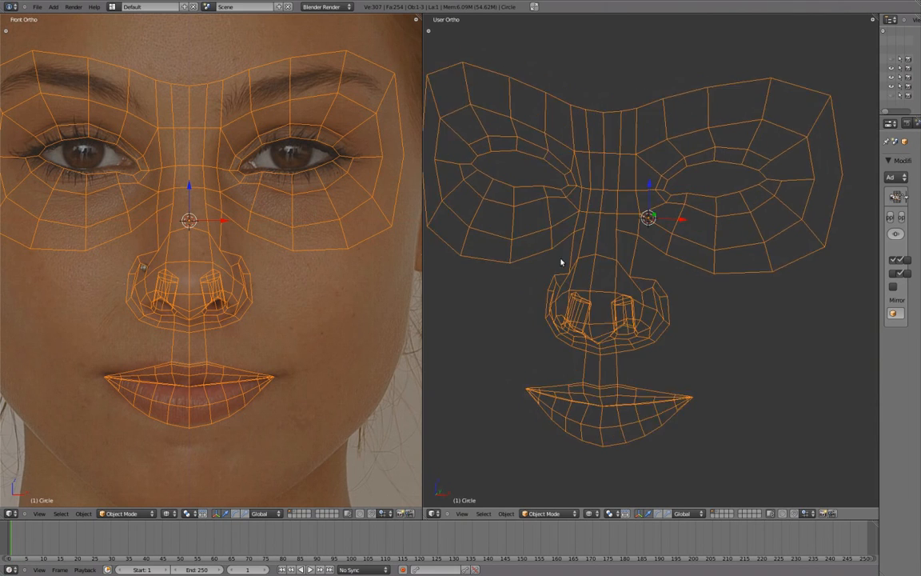
Examine the wireframe face mesh from several angles around the lips, nose and eyes
shift+middle_drag(660, 424, 664, 251)
scroll(664, 251, up, 2)
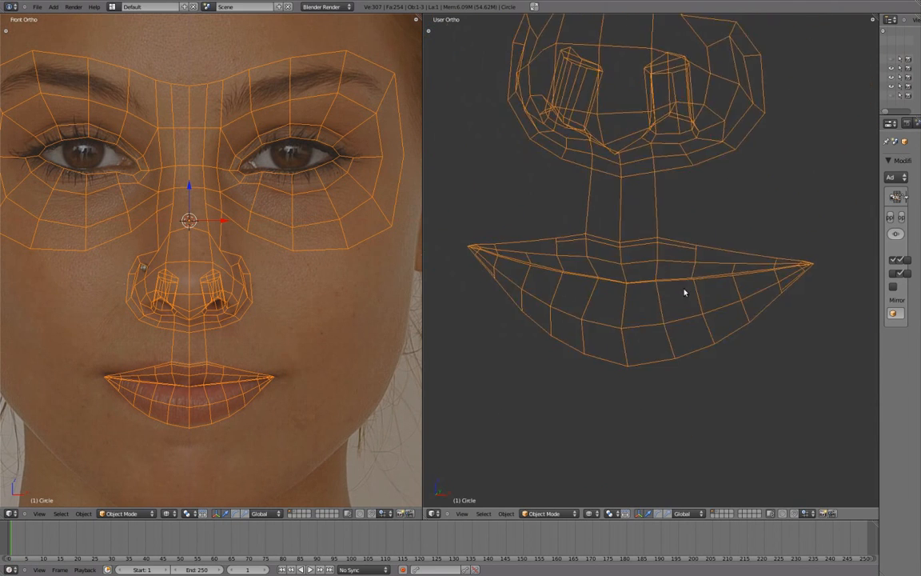
middle_drag(693, 292, 659, 340)
key(Tab)
key(Tab)
scroll(667, 324, down, 4)
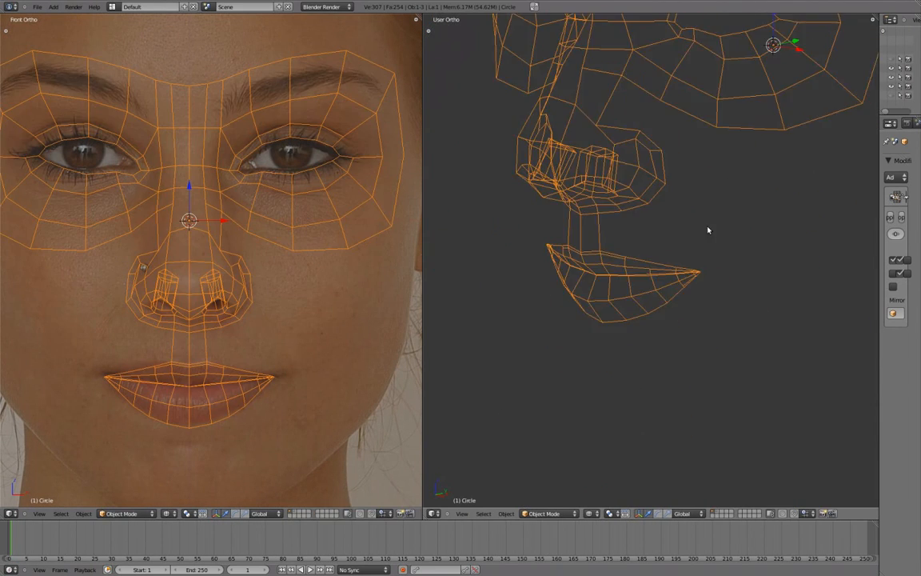
shift+middle_drag(708, 229, 644, 331)
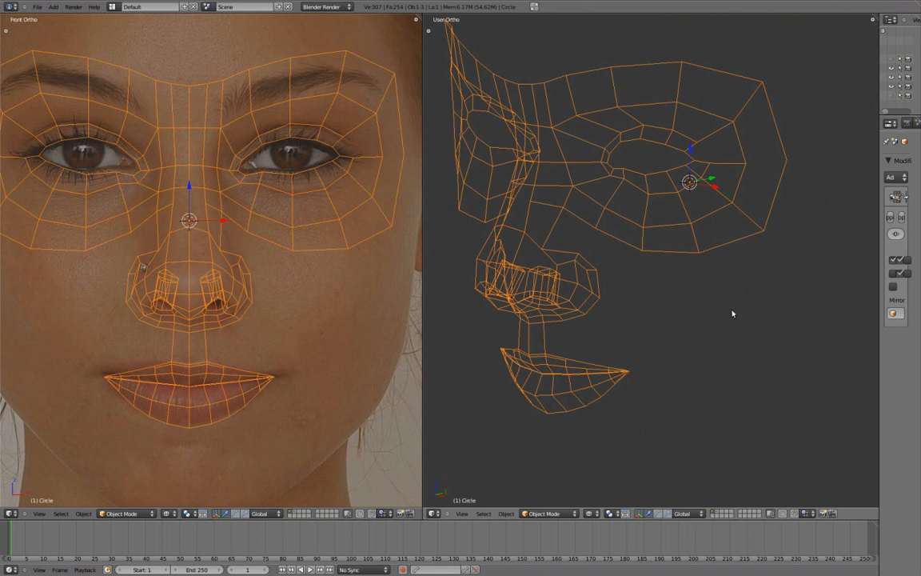
Enable the display of all edges in the perspective view and deselect the mesh
key(n)
shift+middle_drag(611, 292, 652, 311)
scroll(846, 169, up, 2)
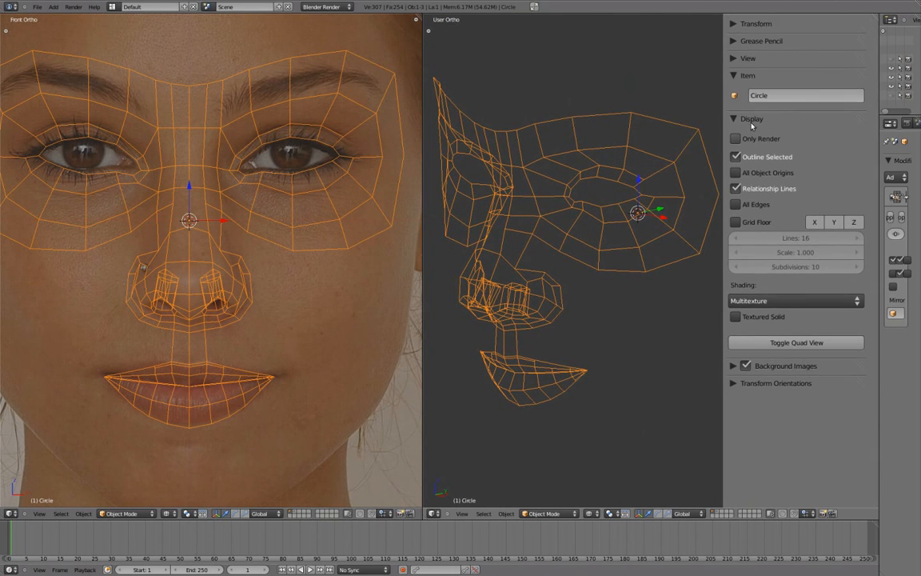
click(735, 205)
middle_drag(701, 236, 624, 232)
key(a)
middle_drag(651, 277, 675, 300)
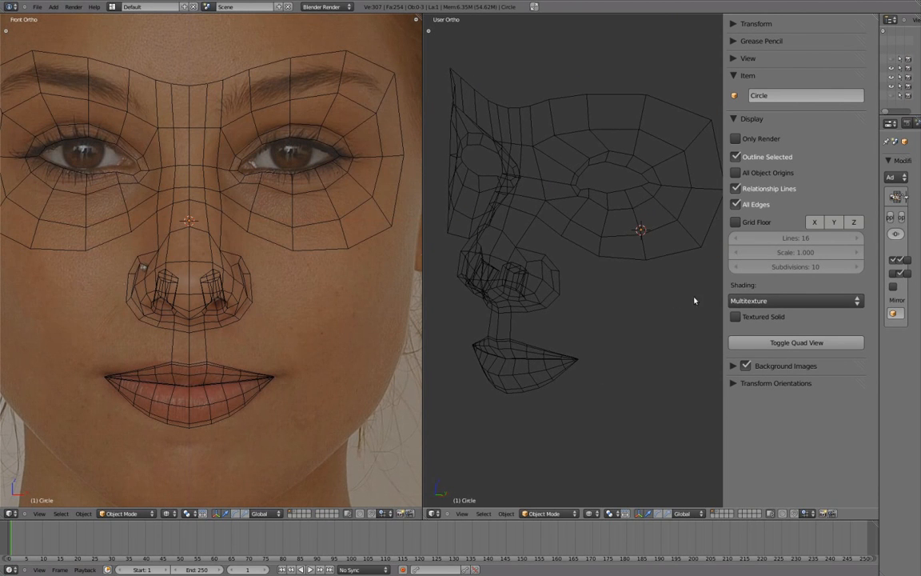
Switch the perspective view to solid shading and widen the properties area, with the Mirror modifier's settings collapsed
key(z)
key(n)
drag(879, 284, 723, 291)
click(735, 197)
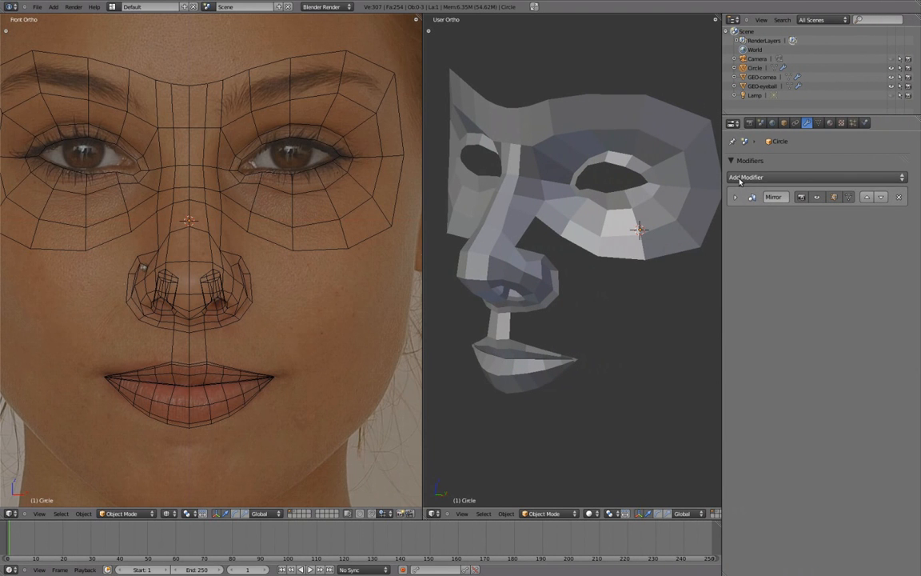
Add a Subdivision Surface modifier to the face mesh with 2 view subdivisions and Optimal Display enabled
click(740, 178)
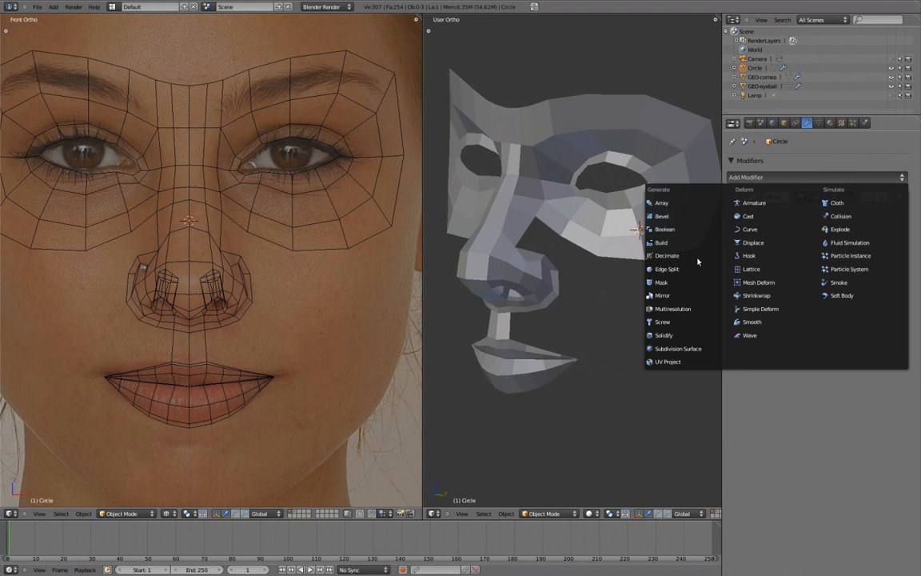
click(678, 349)
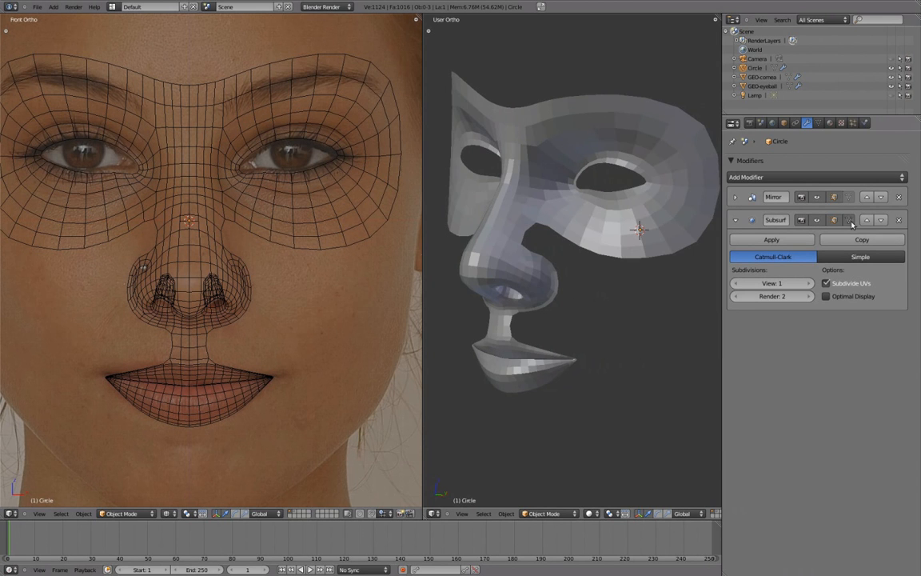
shift+middle_drag(625, 308, 629, 321)
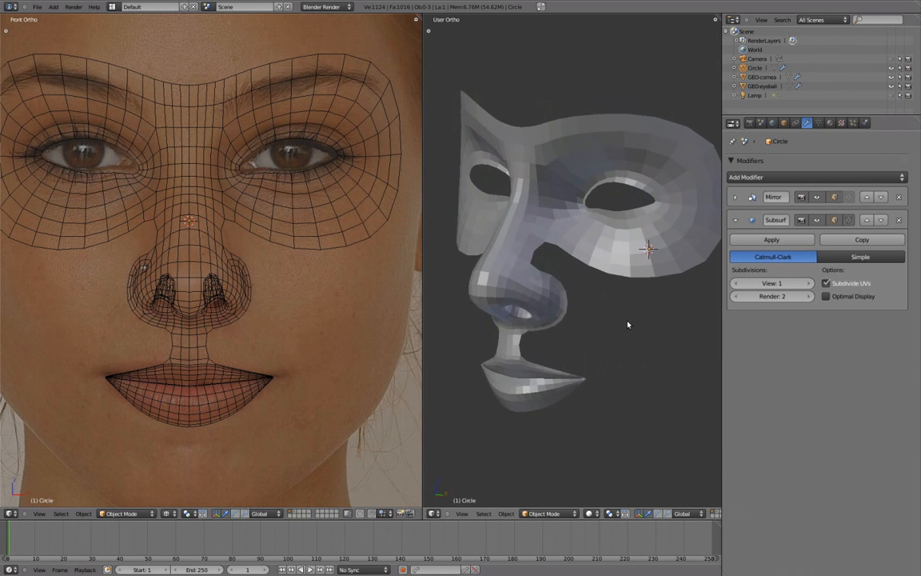
click(810, 284)
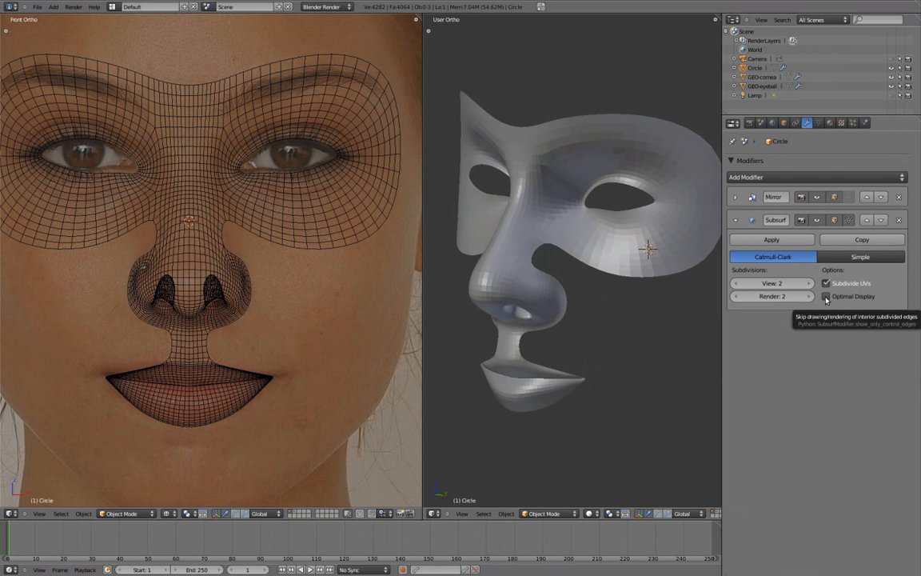
click(826, 297)
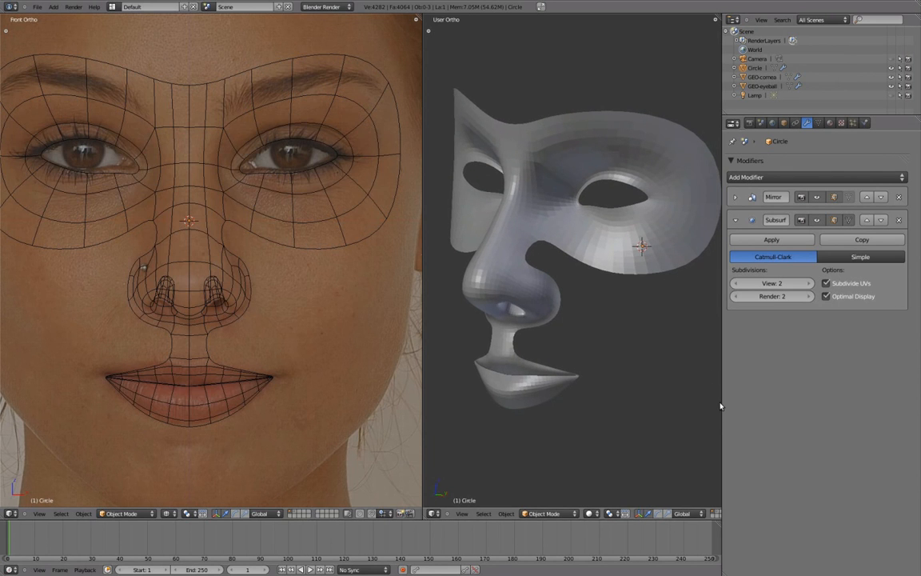
Maximize the perspective view and apply Shade Smooth to all faces of the face mesh
key(ctrl+Up)
middle_drag(468, 370, 512, 316)
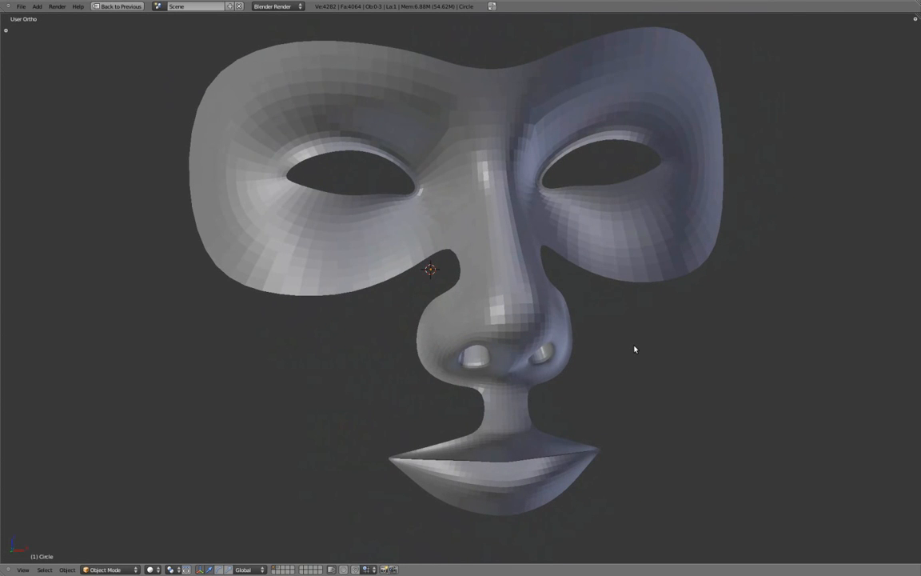
key(Tab)
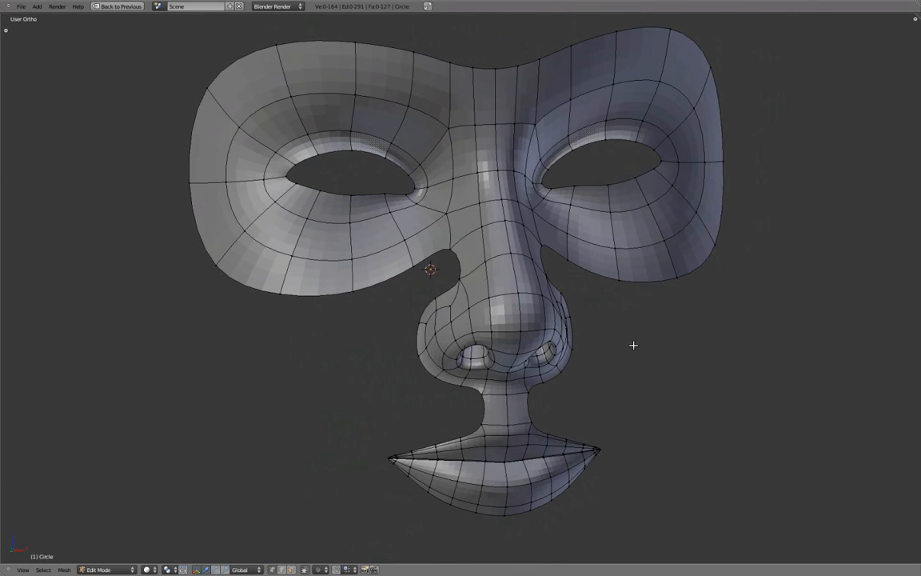
key(a)
key(w)
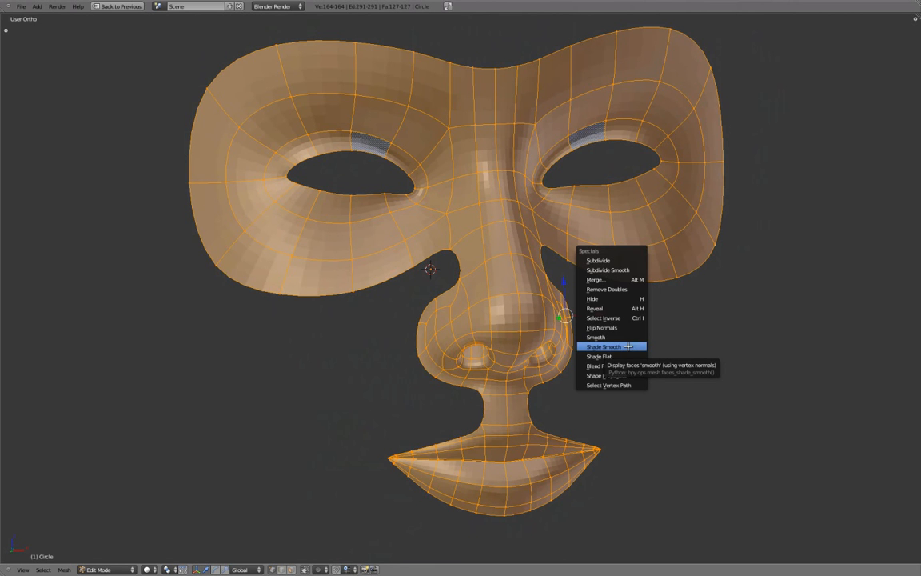
click(637, 347)
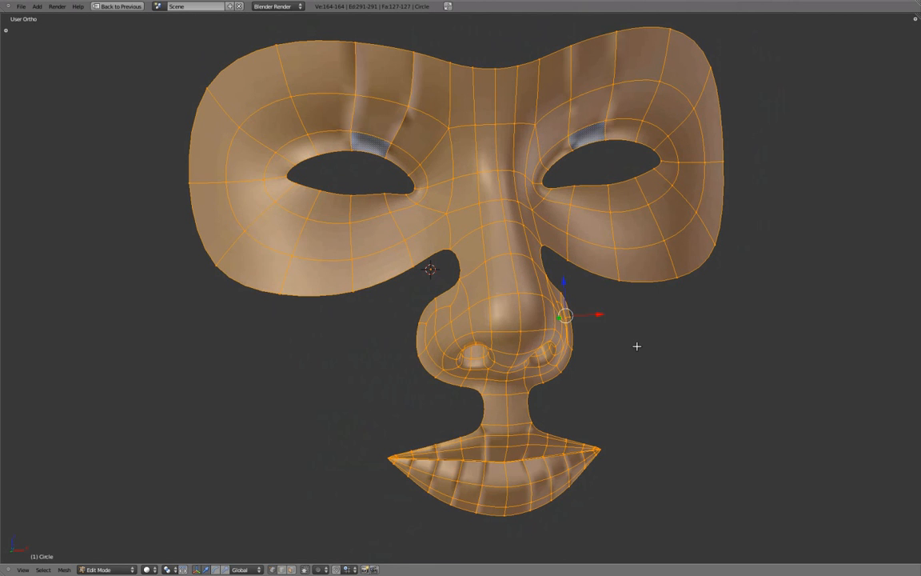
key(Tab)
middle_drag(634, 329, 560, 315)
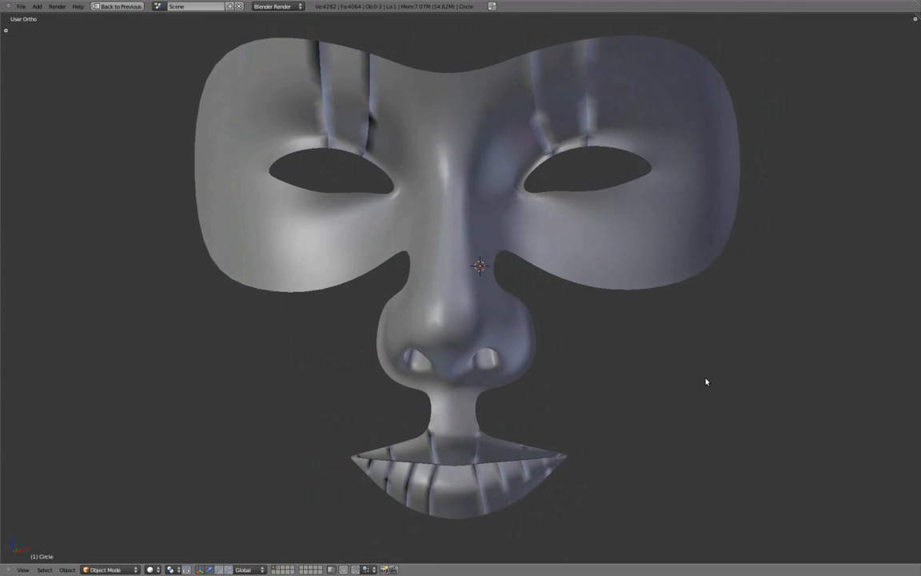
Display the face normals in Edit Mode and inspect their directions around the brows, nose and lips
key(n)
middle_drag(767, 364, 580, 330)
right_click(563, 272)
key(Tab)
shift+middle_drag(523, 296, 529, 311)
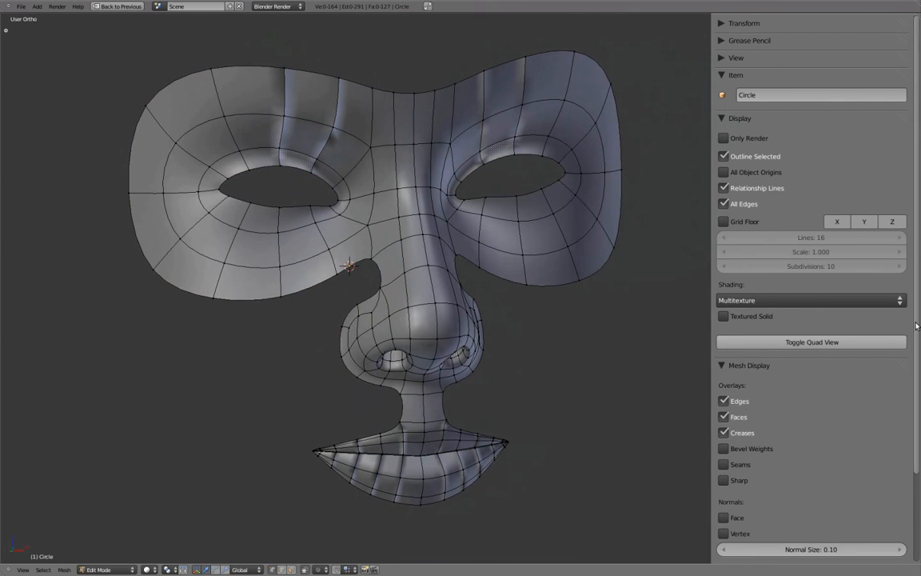
drag(916, 329, 919, 385)
scroll(919, 386, down, 2)
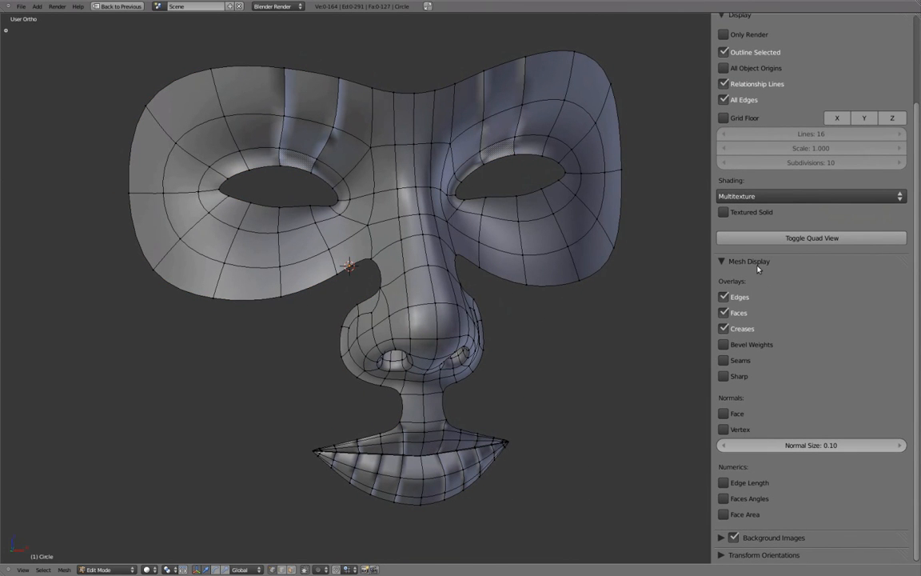
click(724, 413)
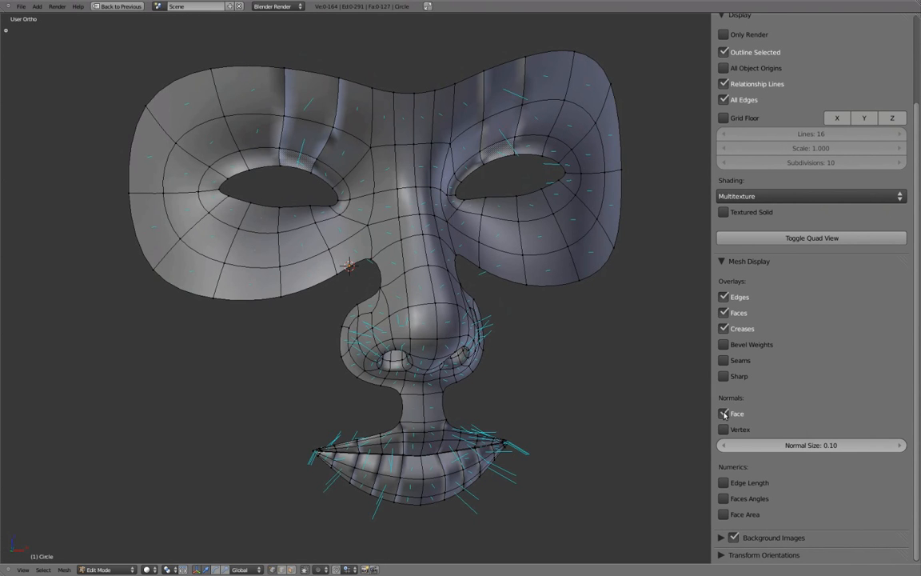
middle_drag(600, 326, 556, 85)
middle_drag(625, 246, 533, 256)
shift+middle_drag(460, 468, 420, 225)
scroll(464, 360, up, 2)
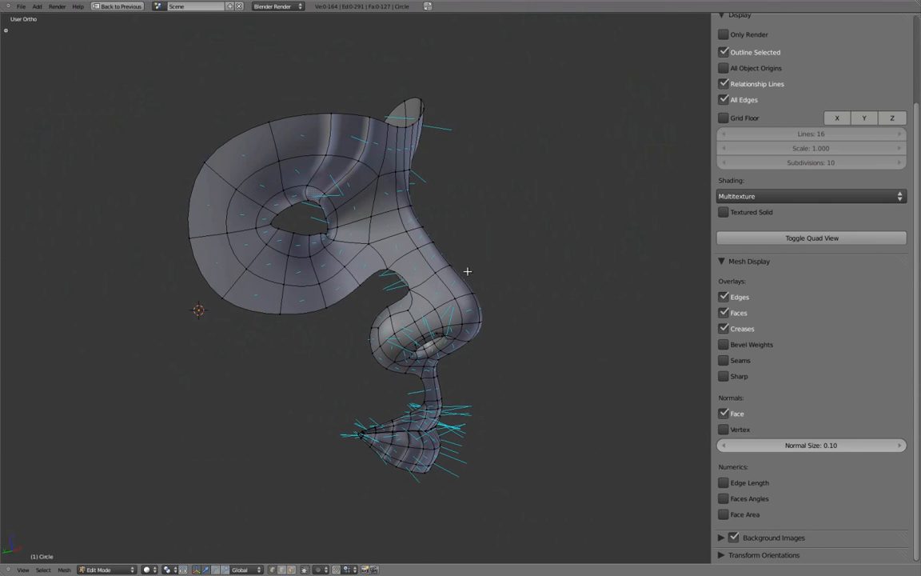
Recalculate the normals of the whole face mesh to point outward, and turn off the face normal display
key(a)
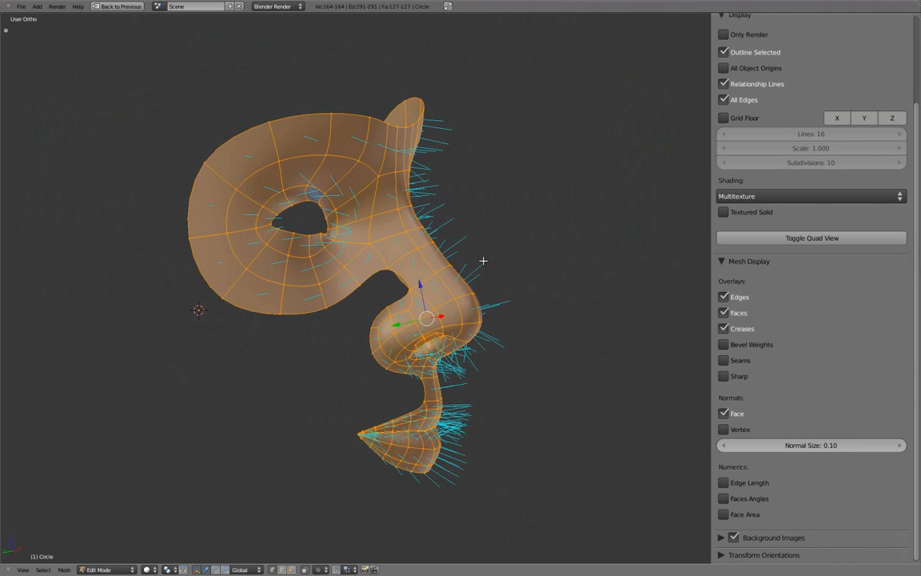
key(a)
middle_drag(569, 258, 380, 280)
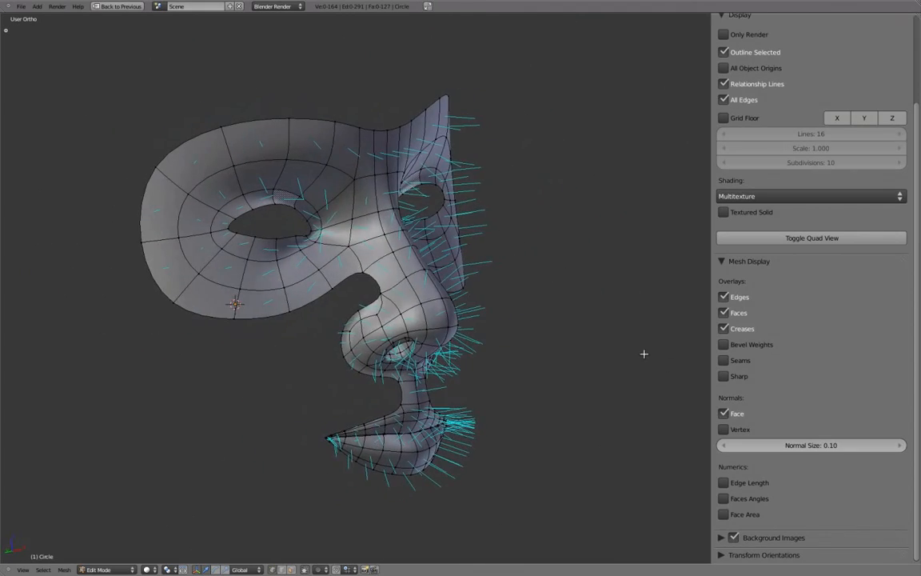
click(724, 414)
key(Tab)
middle_drag(615, 348, 389, 310)
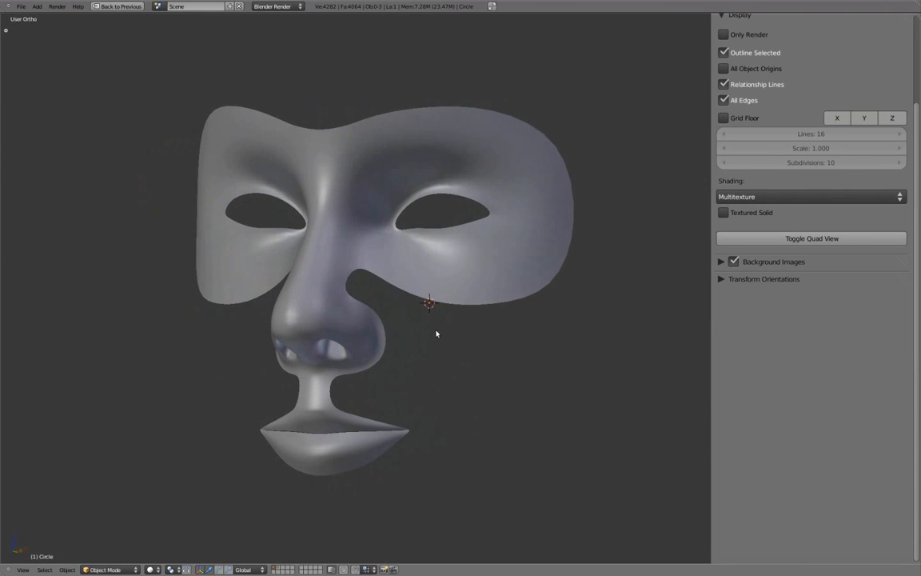
Restore the split layout and switch the second view to the right side view over the profile reference
key(ctrl+Up)
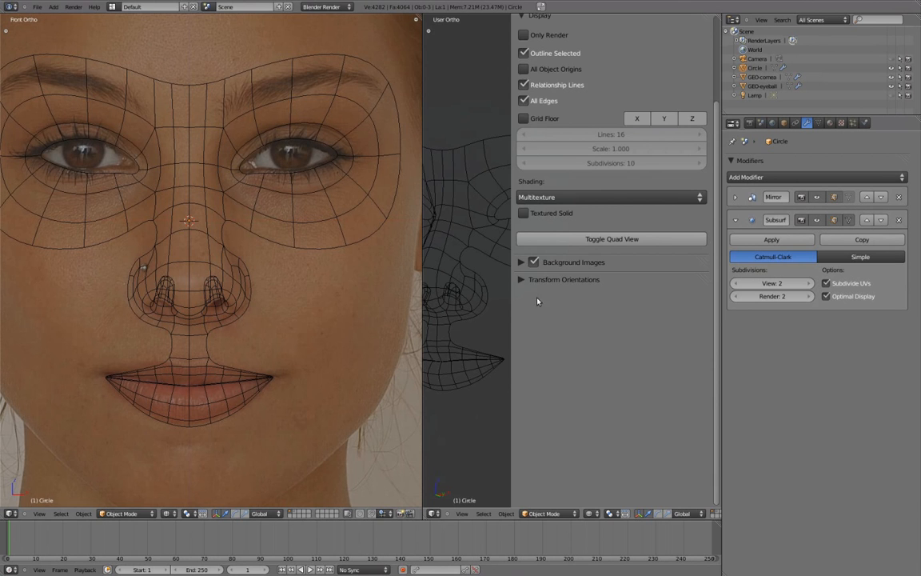
key(n)
key(KP_3)
scroll(354, 298, down, 1)
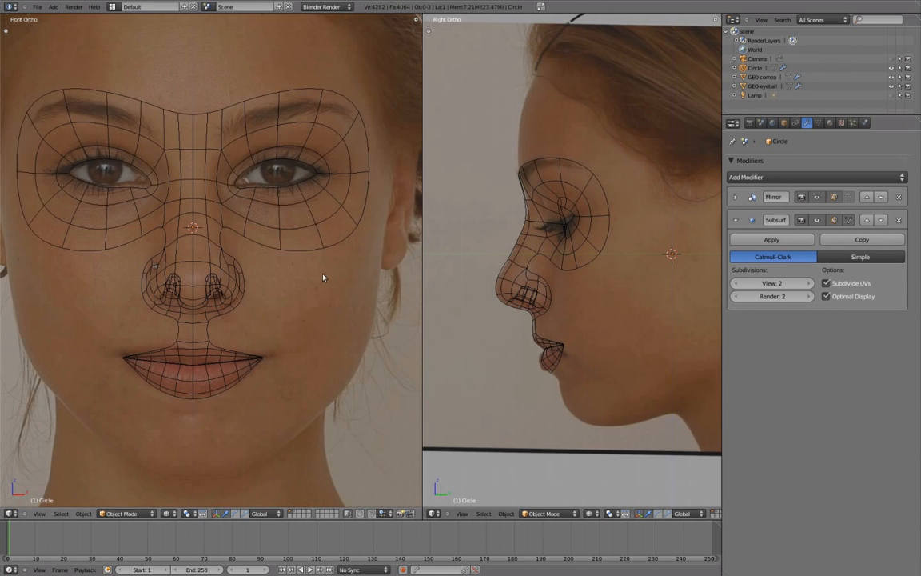
scroll(354, 299, down, 1)
scroll(572, 288, up, 1)
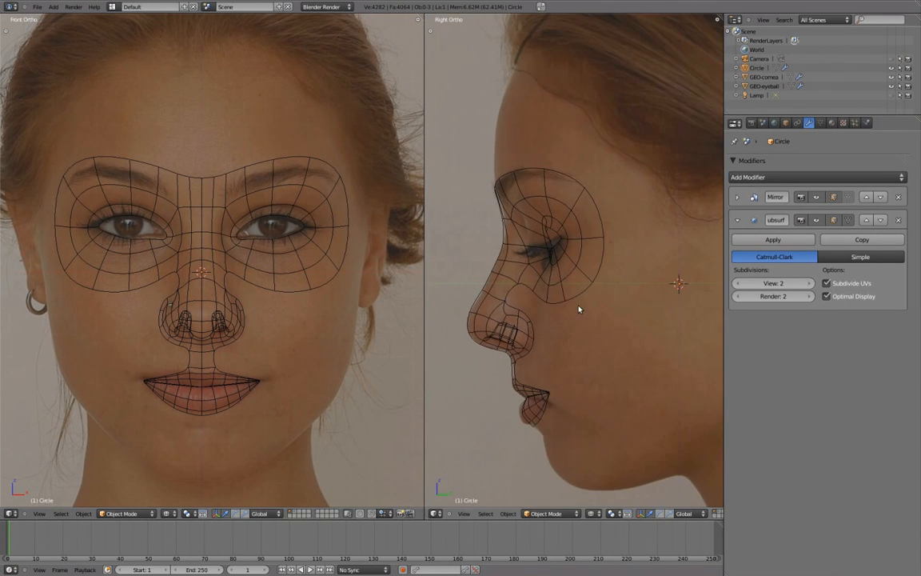
Rename the face mesh object to GEO-body
right_click(567, 305)
scroll(572, 307, up, 1)
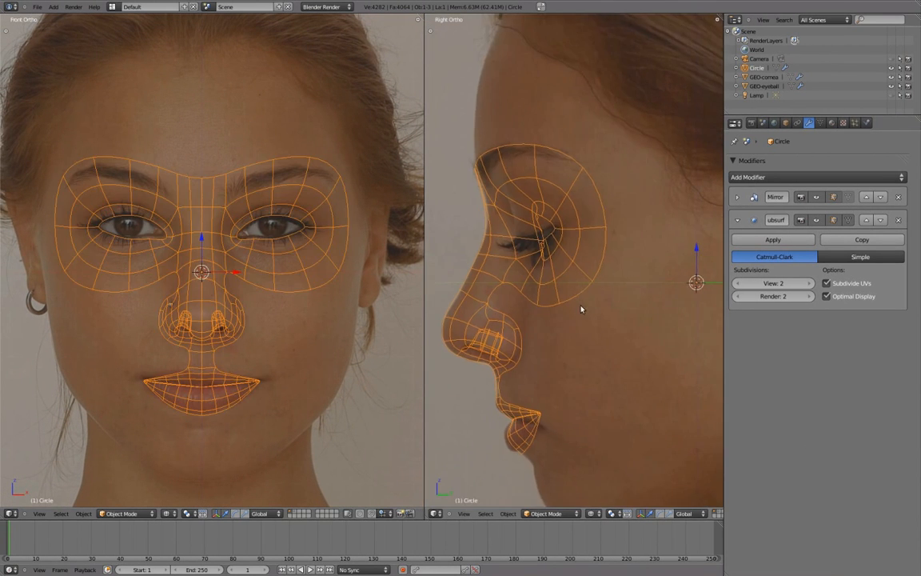
click(786, 124)
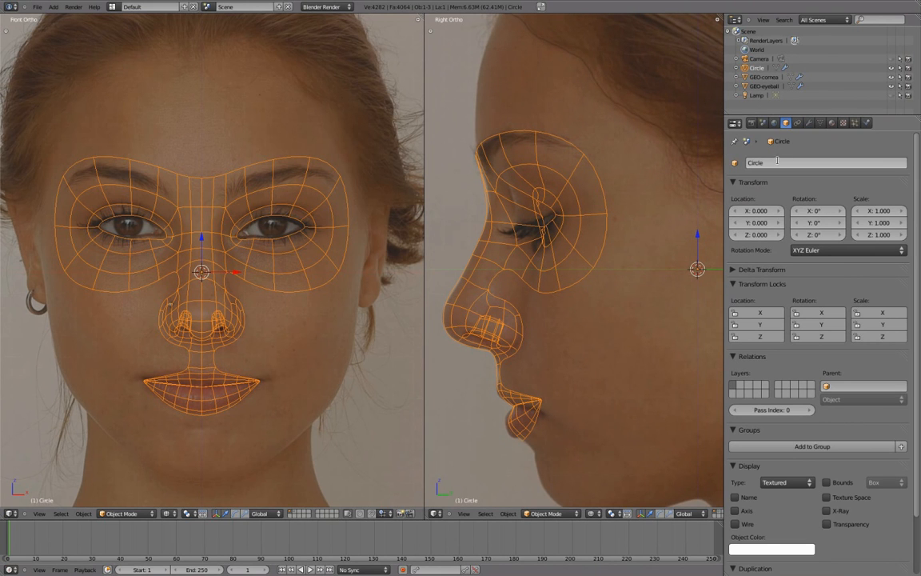
click(777, 160)
text(GEO-body)
key(Return)
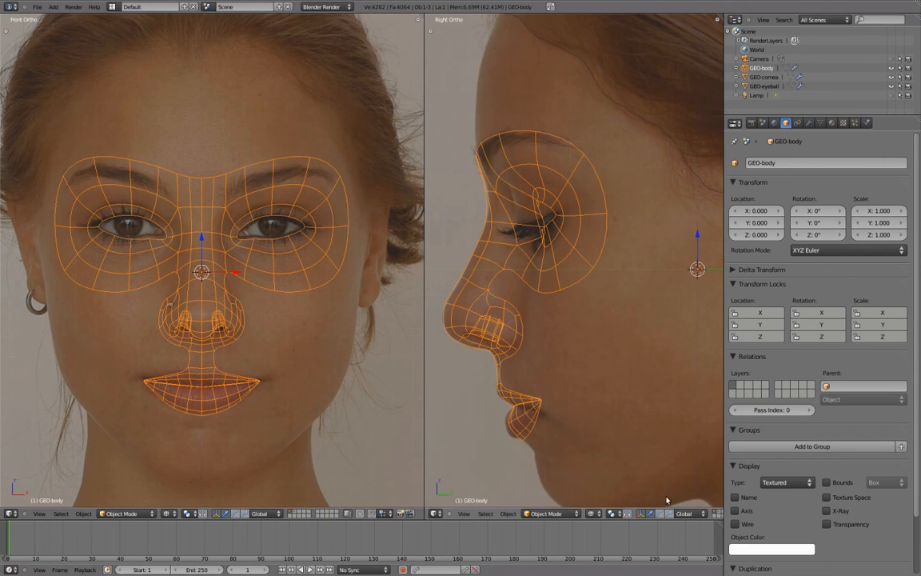
Show the second layer alongside the first, and scale the eyeball and cornea to 0.2
scroll(639, 514, down, 5)
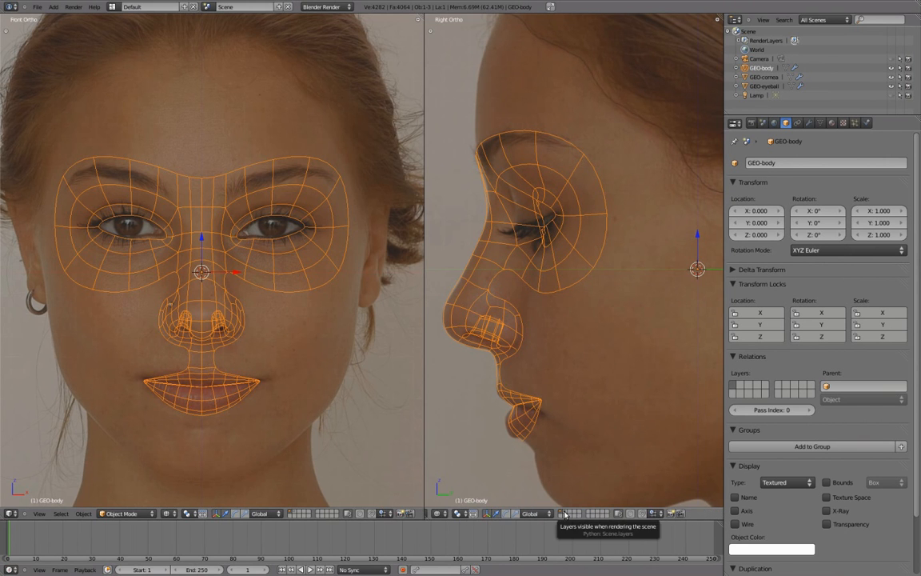
shift+click(565, 513)
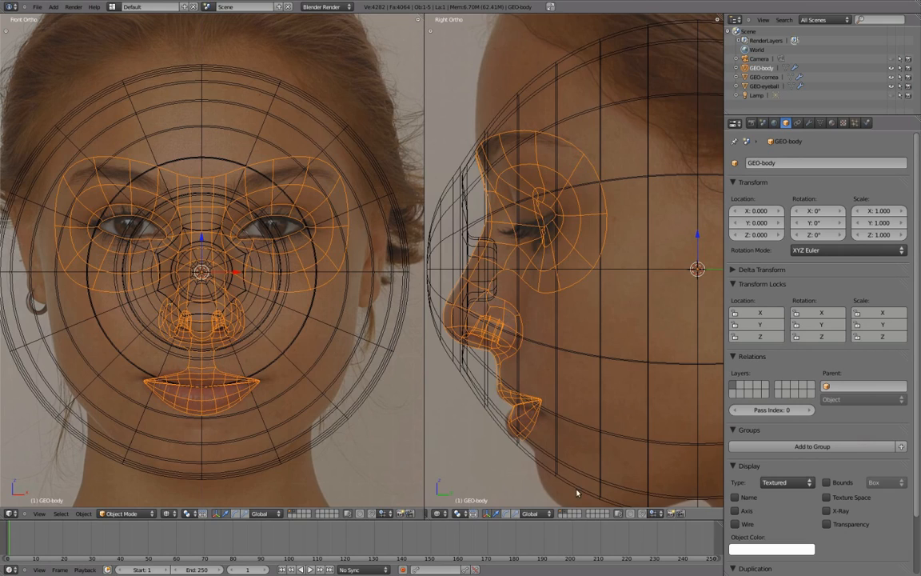
right_click(522, 424)
key(KP_Decimal)
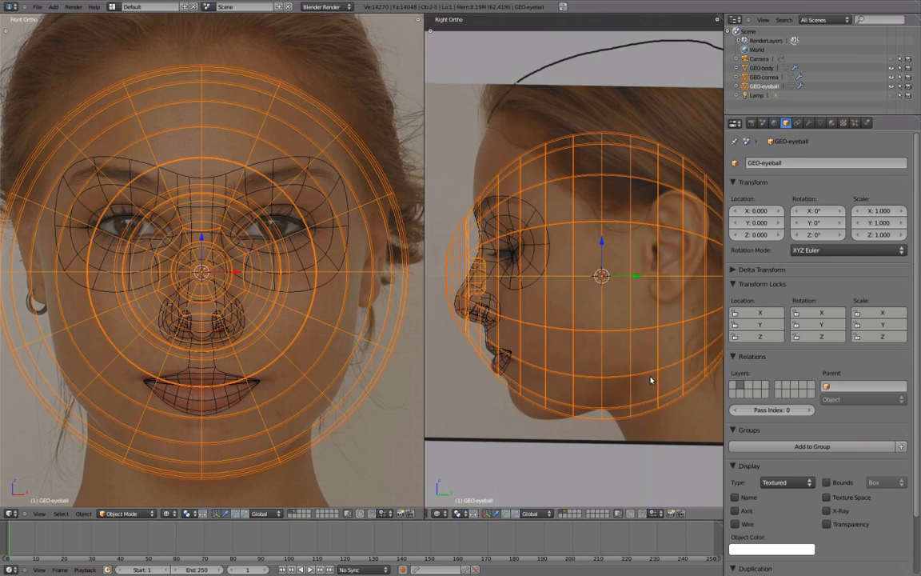
key(s)
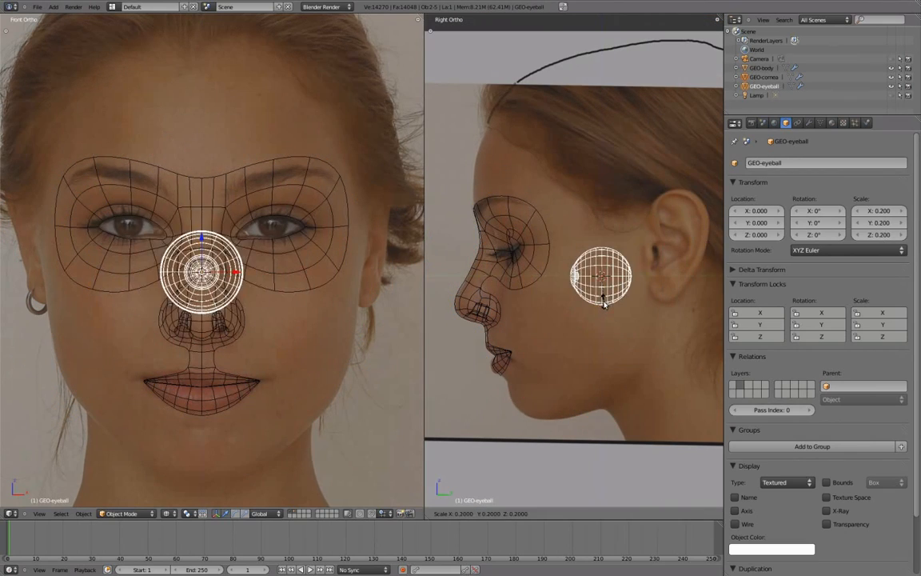
click(604, 302)
Move the eyeball and cornea onto the reference eye in both views, at about X 0.334, Y -0.419, Z 0.227
scroll(600, 292, up, 3)
key(g)
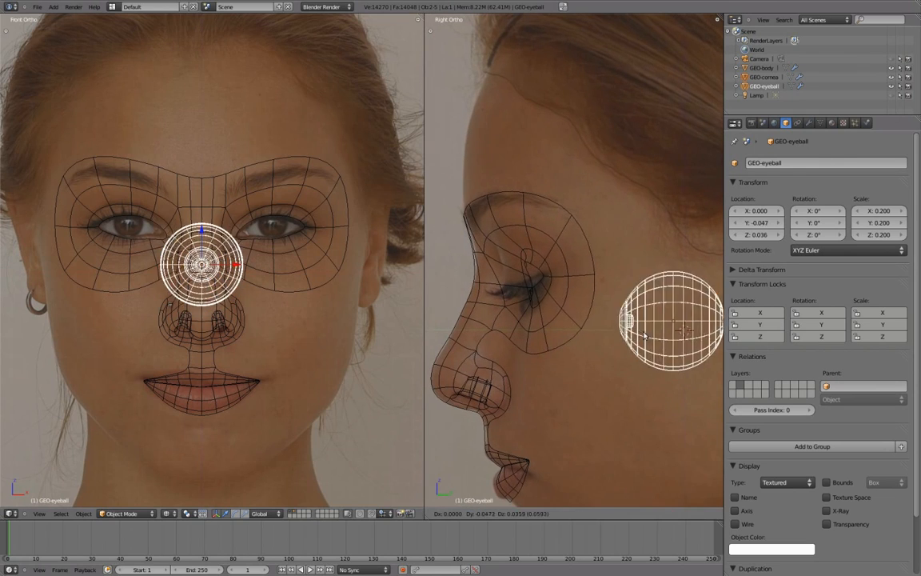
click(560, 298)
scroll(267, 304, up, 5)
key(g)
click(356, 352)
scroll(309, 364, up, 4)
key(g)
click(277, 362)
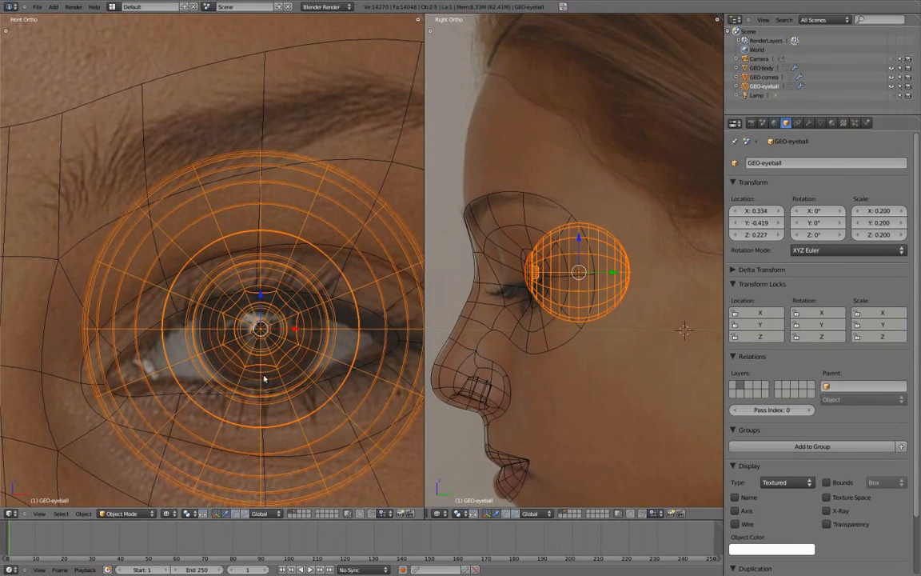
Set the cornea's maximum draw type to Solid, leaving nothing selected
scroll(264, 379, up, 1)
scroll(551, 309, up, 4)
scroll(584, 305, down, 4)
mouse_move(514, 277)
middle_down()
mouse_move(574, 249)
mouse_move(565, 144)
mouse_move(596, 191)
mouse_move(604, 342)
mouse_move(570, 300)
mouse_move(618, 240)
mouse_move(586, 192)
middle_up()
key(z)
scroll(619, 240, up, 4)
right_click(560, 244)
middle_drag(560, 243, 607, 264)
scroll(781, 446, down, 2)
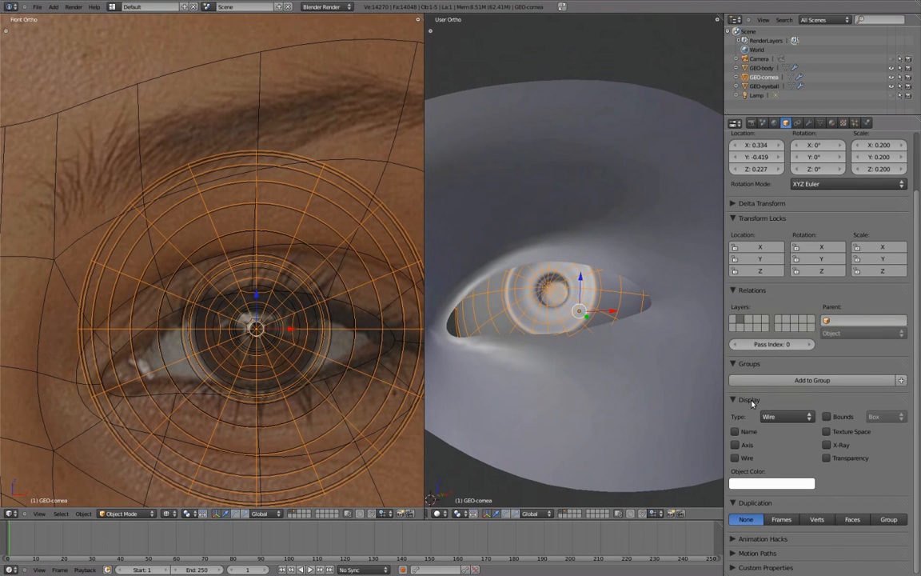
click(791, 417)
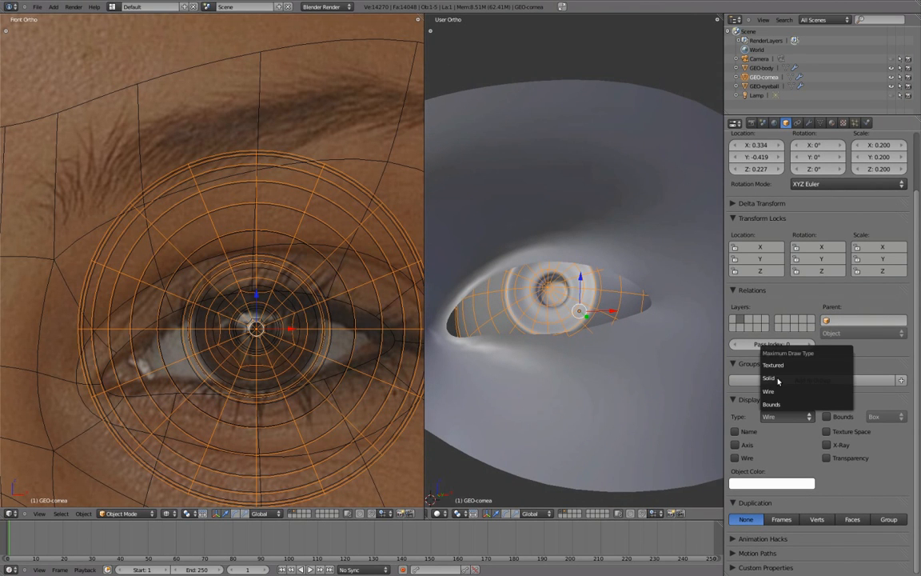
click(777, 379)
key(a)
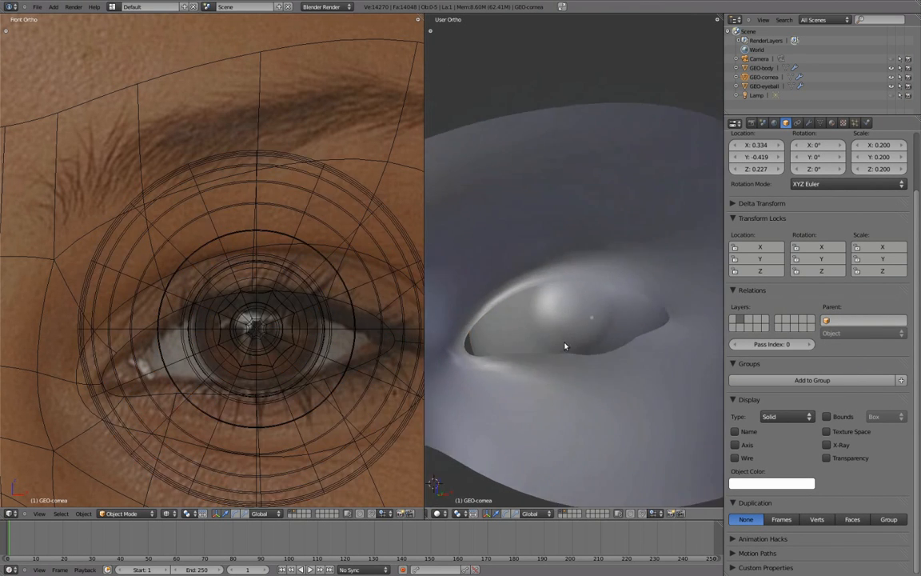
Examine the eyelid mesh against the eyeball and cornea over the profile and front references
key(KP_3)
shift+middle_drag(627, 304, 668, 286)
key(z)
right_click(590, 339)
scroll(579, 324, up, 4)
key(Tab)
key(z)
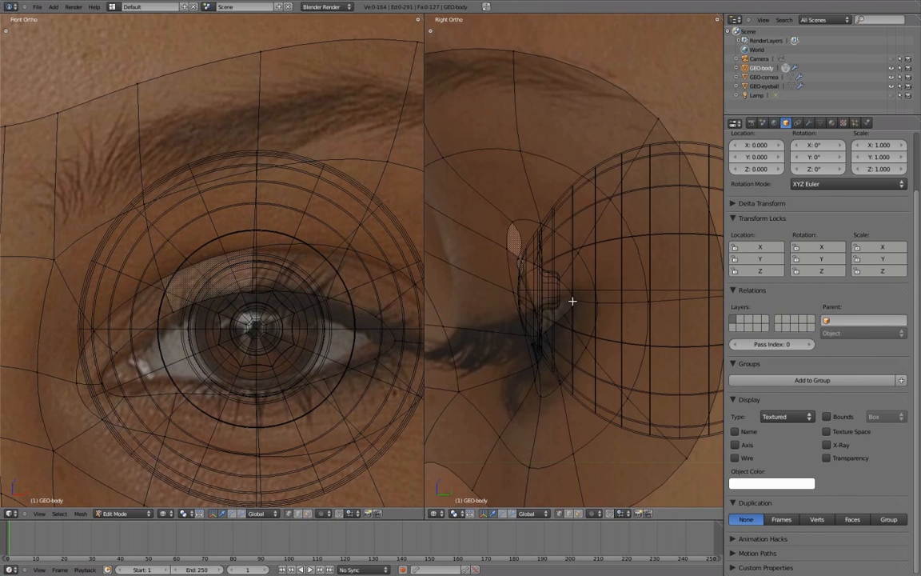
right_click(576, 302)
key(z)
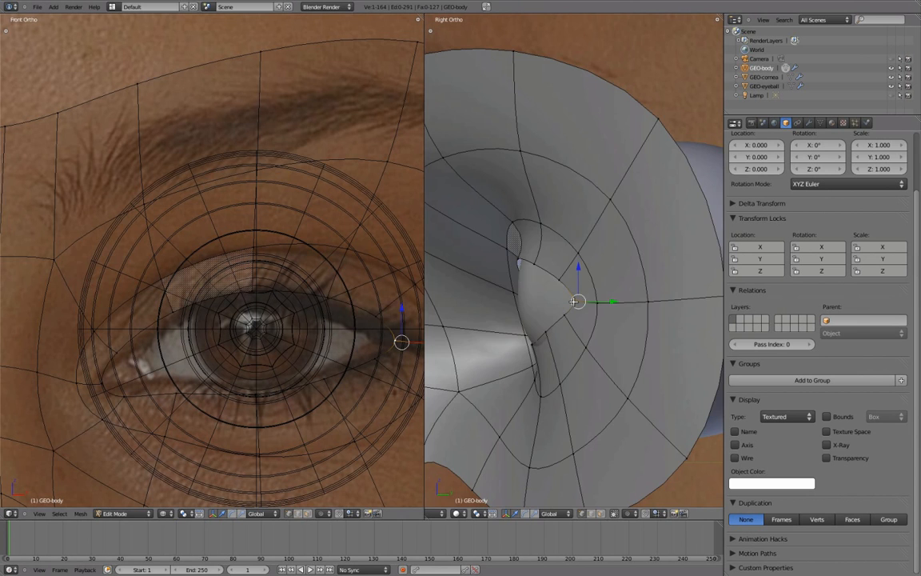
key(Tab)
key(z)
right_click(644, 192)
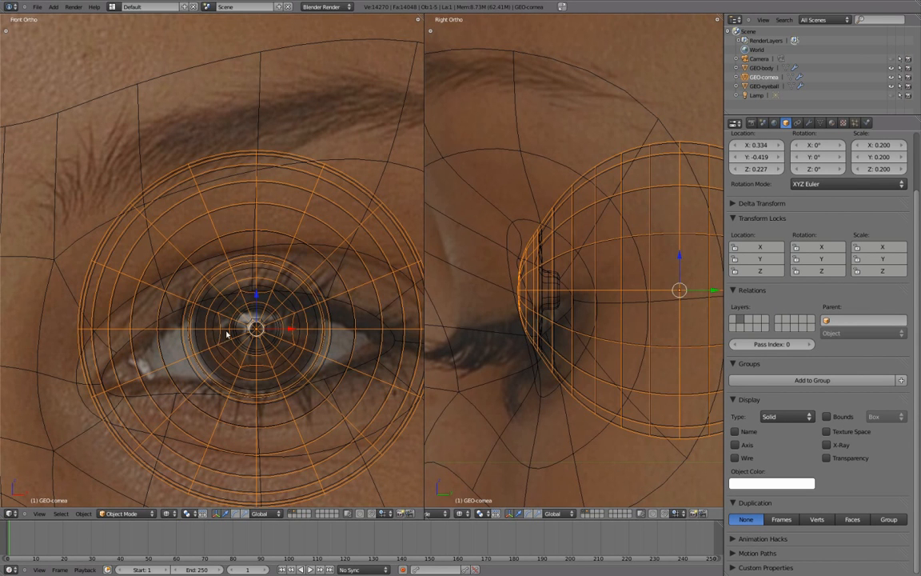
right_click(205, 346)
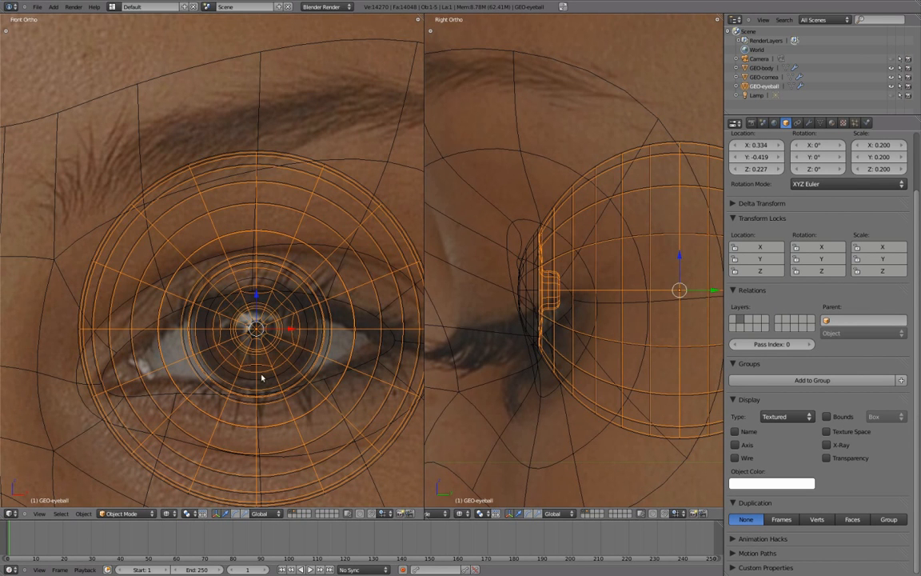
key(a)
Examine how the eyeball sits behind the face mesh in a maximized, shaded 3D view
key(ctrl+Up)
key(z)
mouse_move(574, 310)
middle_down()
mouse_move(432, 292)
mouse_move(517, 206)
mouse_move(362, 292)
middle_up()
right_click(517, 206)
key(Tab)
middle_drag(337, 324, 490, 320)
scroll(433, 305, down, 3)
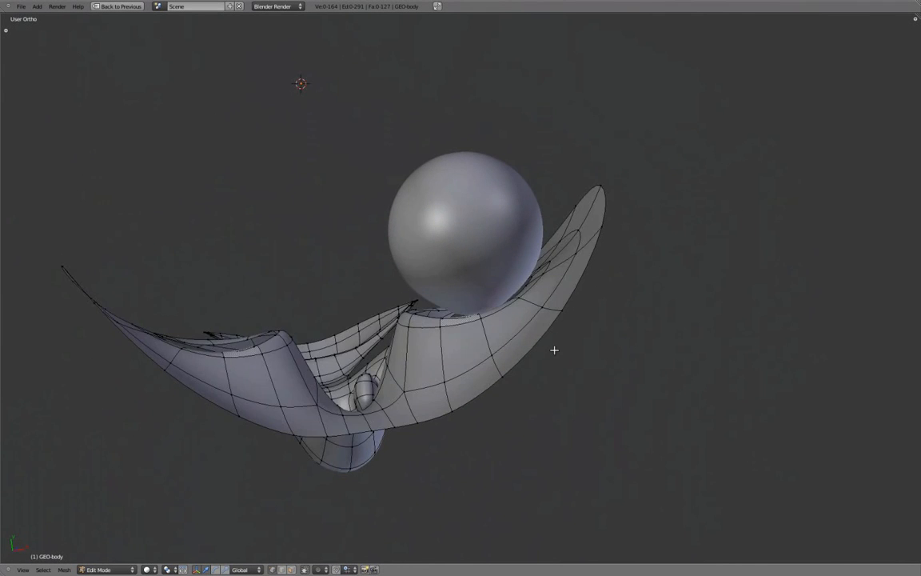
Move the eyeball and cornea together along X to about 0.306 in the top view and restore the split layout
key(KP_7)
key(z)
key(Tab)
right_click(535, 279)
scroll(558, 272, up, 4)
shift+right_click(474, 241)
key(g)
key(x)
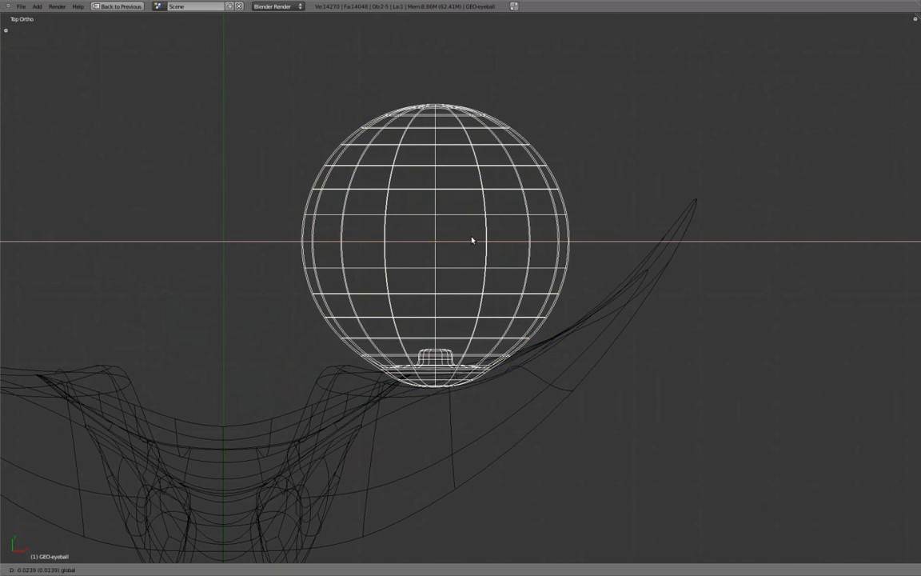
click(470, 241)
key(ctrl+Up)
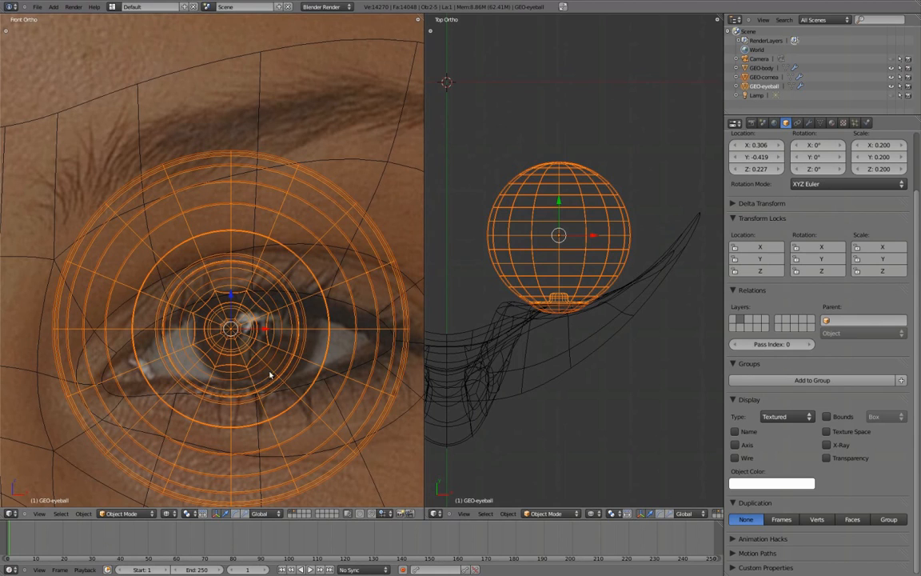
Rotate the eyeball and cornea about Z to about 7.5° in the top view
scroll(601, 288, up, 3)
key(r)
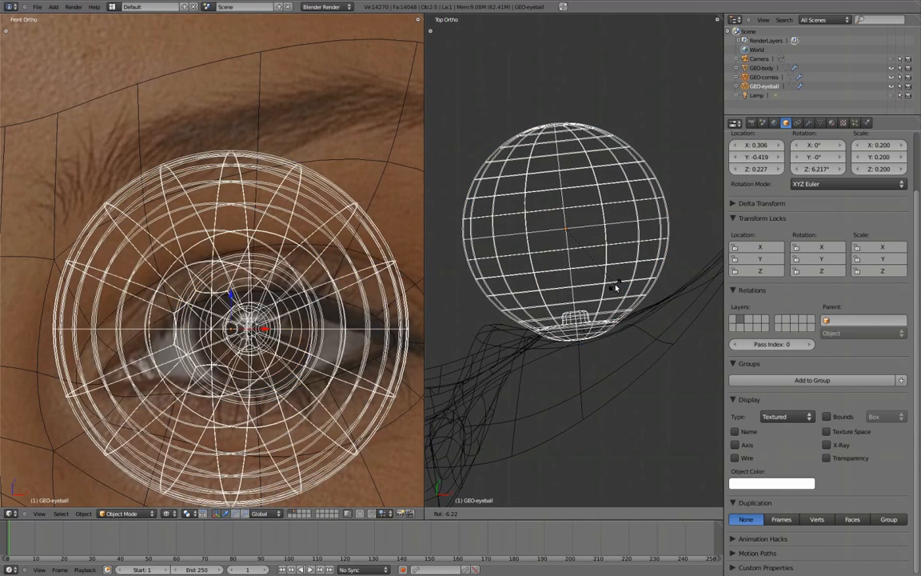
click(618, 288)
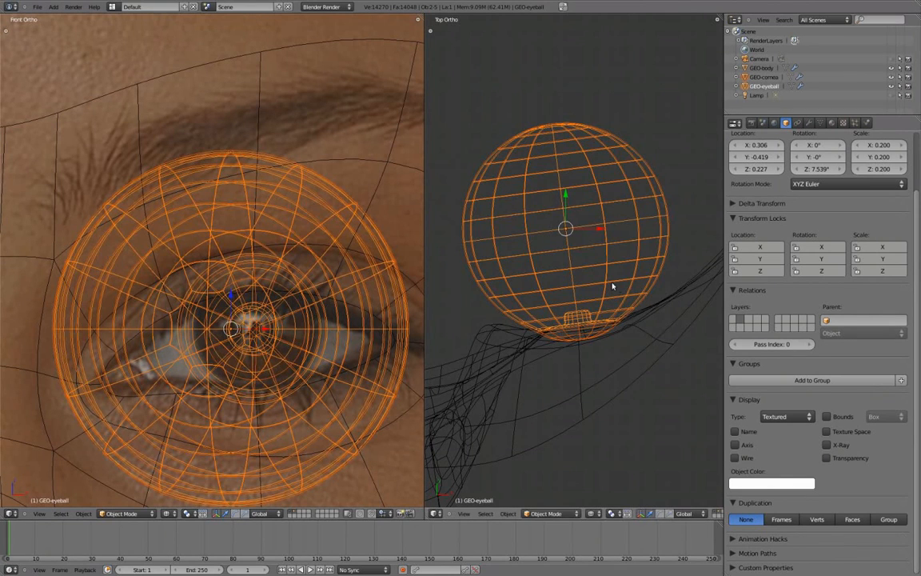
Move the eyeball and cornea forward into the eye socket, to about X 0.310, Y -0.455
key(z)
key(g)
key(y)
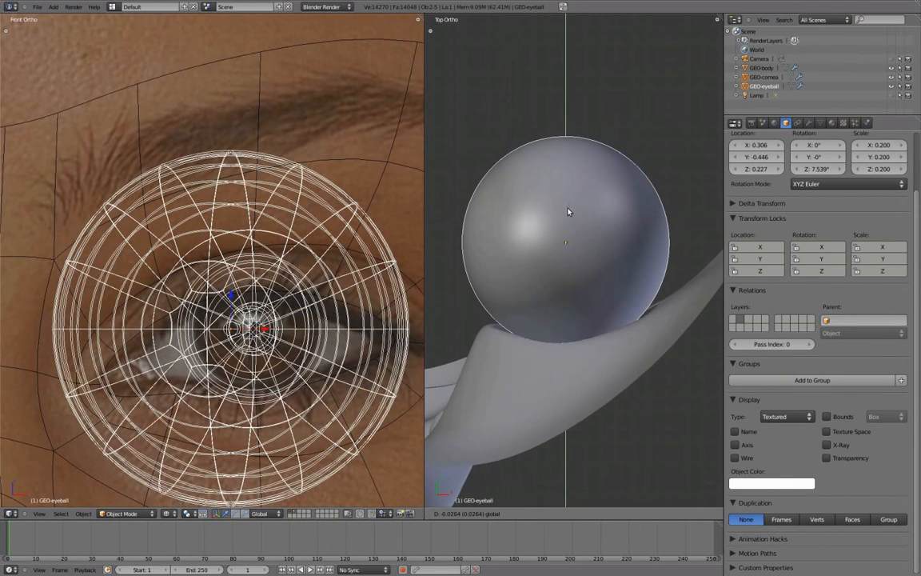
key(y)
click(605, 248)
key(r)
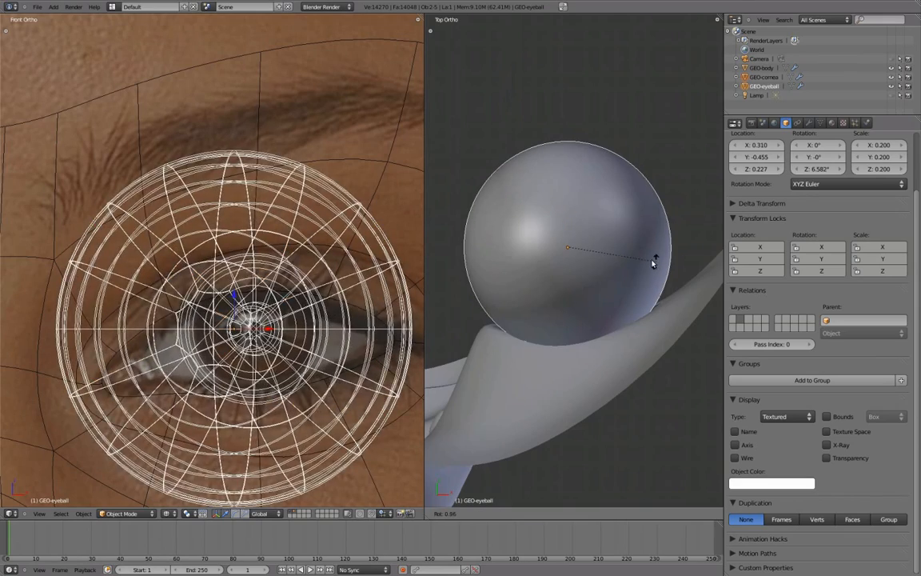
click(653, 265)
key(z)
key(z)
Edit the face mesh in a maximized view and shift three neighbouring eyelid vertices to fit around the eyeball
middle_drag(523, 357, 606, 236)
right_click(654, 200)
key(ctrl+Up)
key(Tab)
shift+middle_drag(432, 247, 443, 296)
key(z)
right_click(359, 320)
shift+right_click(444, 291)
shift+right_click(511, 297)
key(z)
drag(454, 322, 450, 295)
Shift a second row of three eyelid vertices to follow the eyeball's curve
key(z)
right_click(357, 384)
shift+right_click(438, 368)
shift+right_click(516, 359)
key(z)
drag(453, 393, 445, 372)
Adjust two pairs of neighbouring vertices around the eye opening to even out the surrounding surface
right_click(436, 406)
shift+right_click(353, 416)
drag(402, 441, 402, 424)
key(z)
right_click(263, 423)
shift+right_click(247, 407)
drag(273, 455, 269, 446)
key(z)
Select a run of vertices along the eye opening and shift it to fit the eyeball
middle_drag(276, 436, 304, 424)
right_click(368, 303)
ctrl+right_click(569, 266)
drag(478, 314, 469, 291)
Nudge a single vertex at the eye opening into place, clear the selection and restore the split layout
middle_drag(468, 291, 495, 448)
scroll(444, 467, down, 2)
shift+middle_drag(495, 448, 486, 346)
right_click(507, 367)
middle_drag(447, 384, 524, 376)
drag(535, 365, 529, 367)
click(530, 367)
middle_drag(536, 366, 666, 166)
key(shift+space)
key(a)
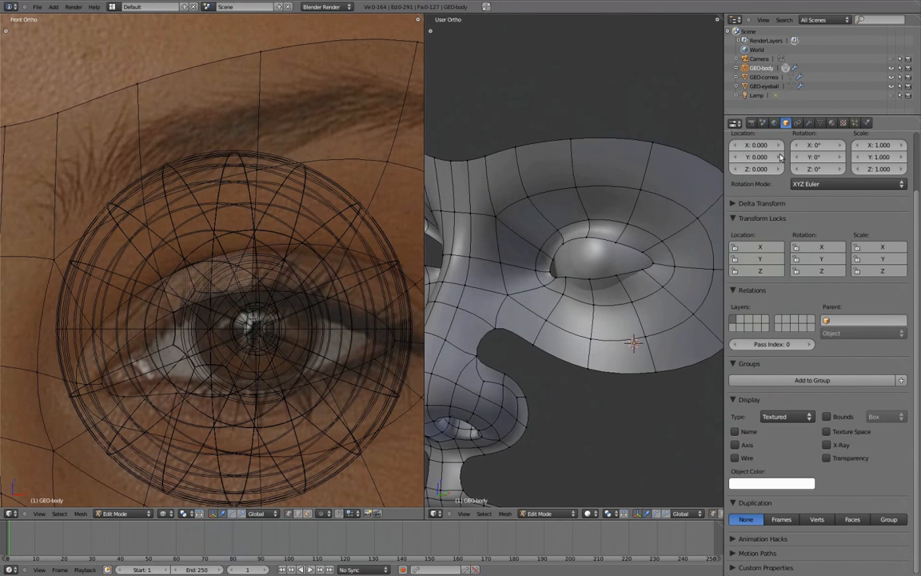
Hide the face mesh's subdivision smoothing in the viewport and move an eyelid vertex against the eyeball
click(810, 123)
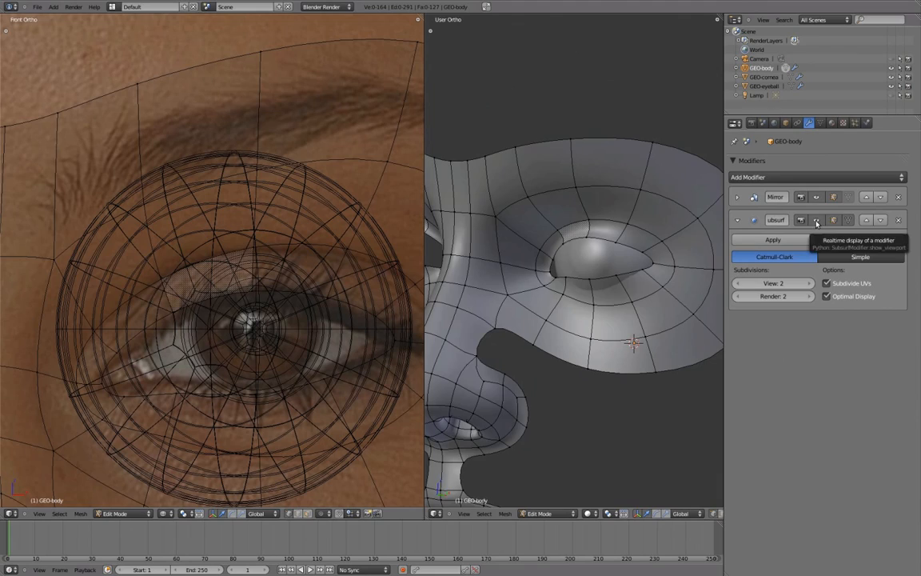
click(816, 219)
middle_drag(678, 267, 664, 256)
key(shift+space)
middle_drag(351, 386, 512, 150)
right_click(482, 330)
drag(491, 355, 488, 317)
Nudge further individual vertices along the eyelid rim so they follow the eyeball's surface
right_click(482, 301)
right_click(560, 297)
drag(566, 315, 563, 307)
right_click(475, 267)
drag(482, 289, 479, 283)
middle_drag(478, 287, 441, 319)
right_click(380, 328)
drag(392, 349, 386, 326)
Adjust the lower eyelid rim vertices near the inner eye corner along the depth axis
right_click(363, 303)
middle_drag(405, 333, 387, 358)
key(g)
click(579, 249)
key(g)
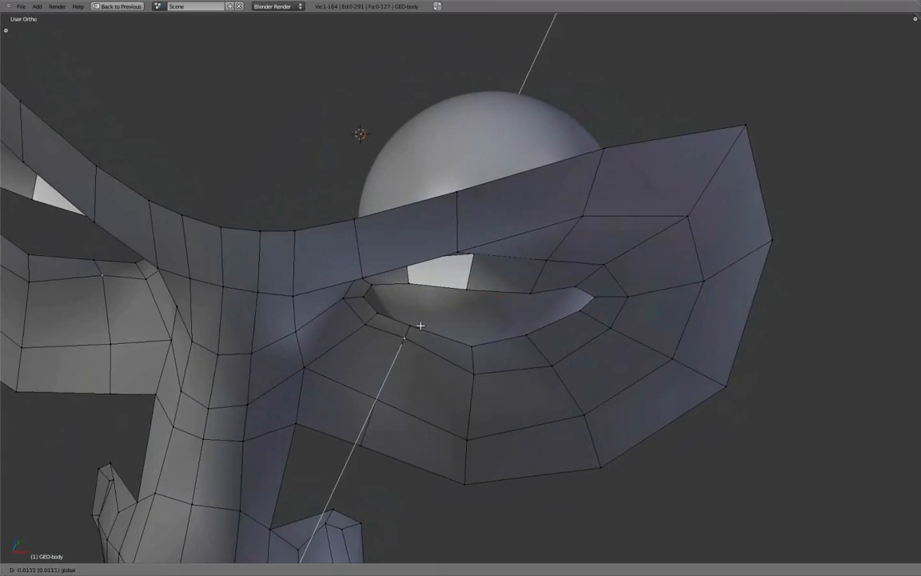
click(600, 265)
Bring back the smoothed display of the face mesh and return to the split layout with nothing selected
middle_drag(600, 264, 512, 288)
key(z)
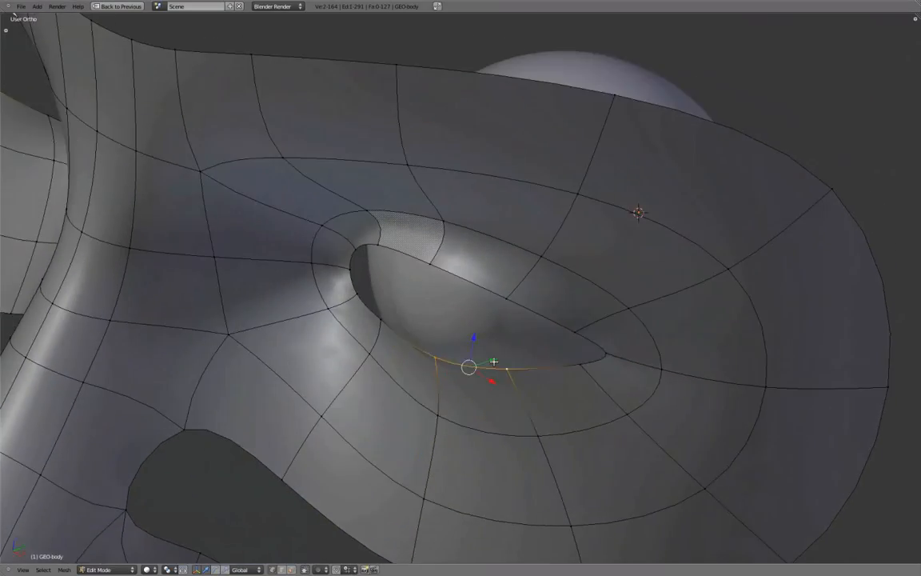
middle_drag(493, 362, 605, 355)
key(a)
key(ctrl+Up)
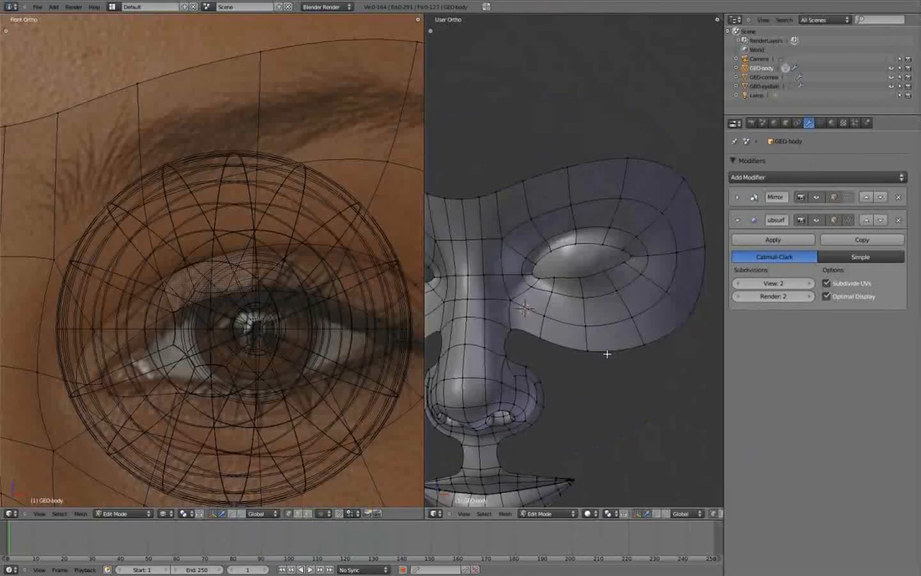
Adjust an eyelid vertex of the face mesh against the profile reference in the right side view
key(KP_3)
key(z)
scroll(619, 308, up, 5)
shift+middle_drag(296, 350, 271, 310)
right_click(374, 304)
key(g)
click(613, 287)
key(Tab)
Apply the eyeball's scale to its mesh data
right_click(602, 295)
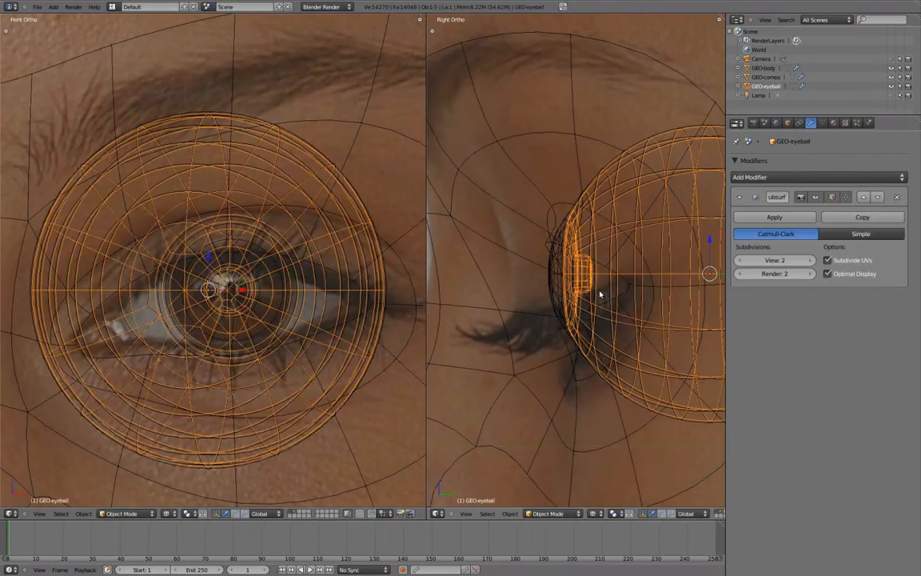
key(Tab)
shift+middle_drag(291, 297, 300, 307)
shift+middle_drag(347, 356, 336, 356)
key(a)
shift+middle_drag(650, 307, 622, 310)
key(Tab)
click(789, 122)
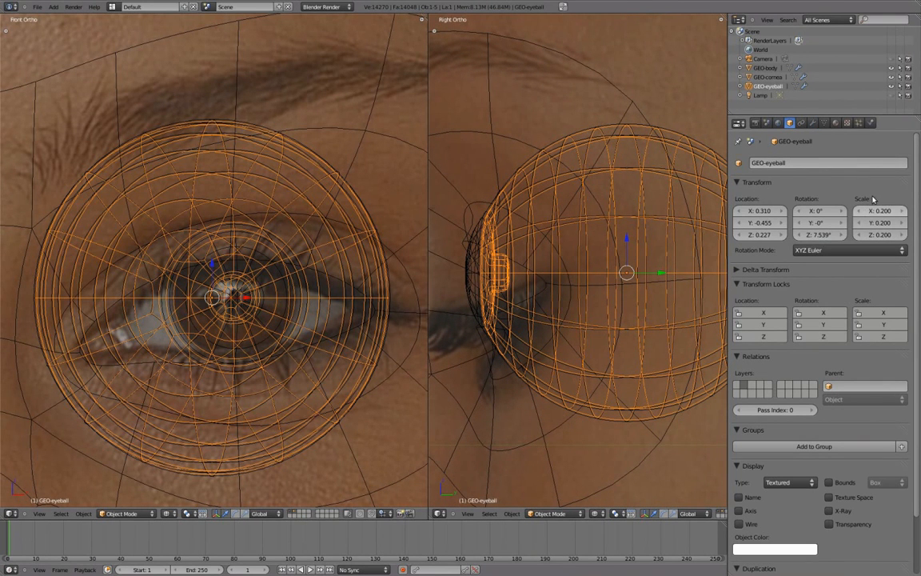
key(ctrl+a)
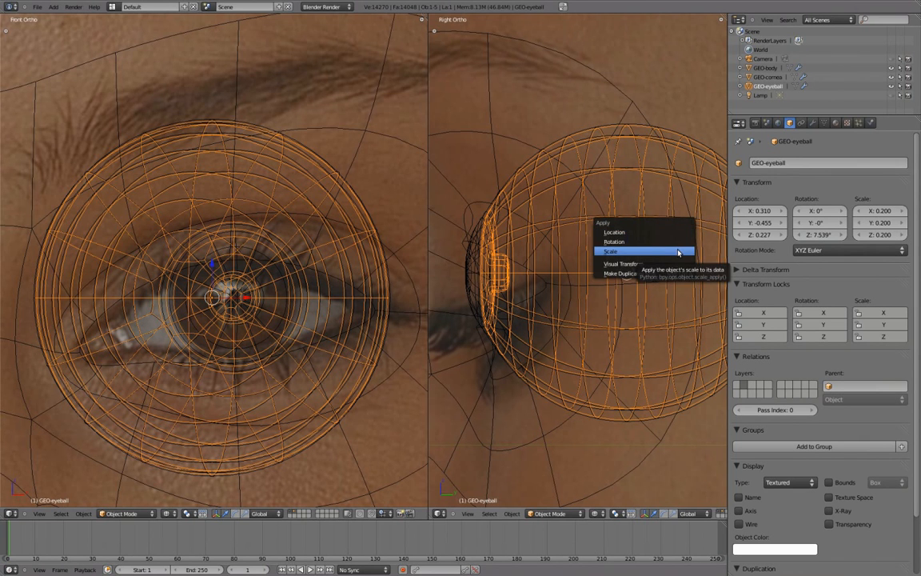
click(679, 253)
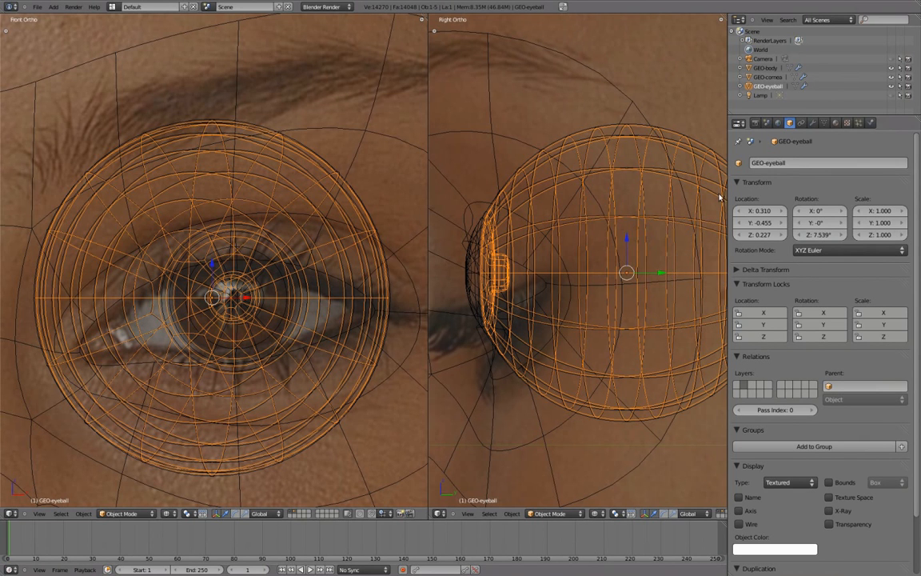
Apply the cornea's scale to its mesh data
right_click(700, 150)
shift+middle_drag(700, 150, 680, 146)
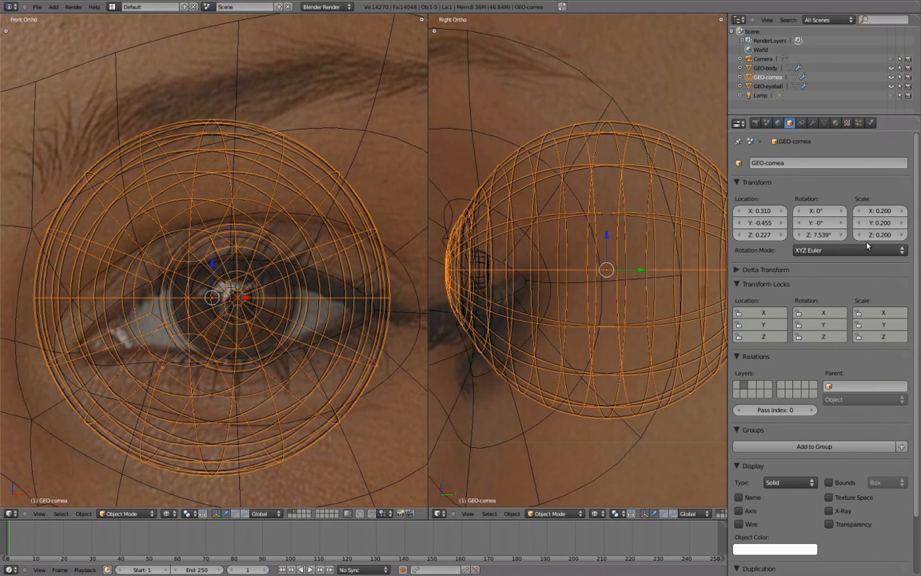
key(ctrl+a)
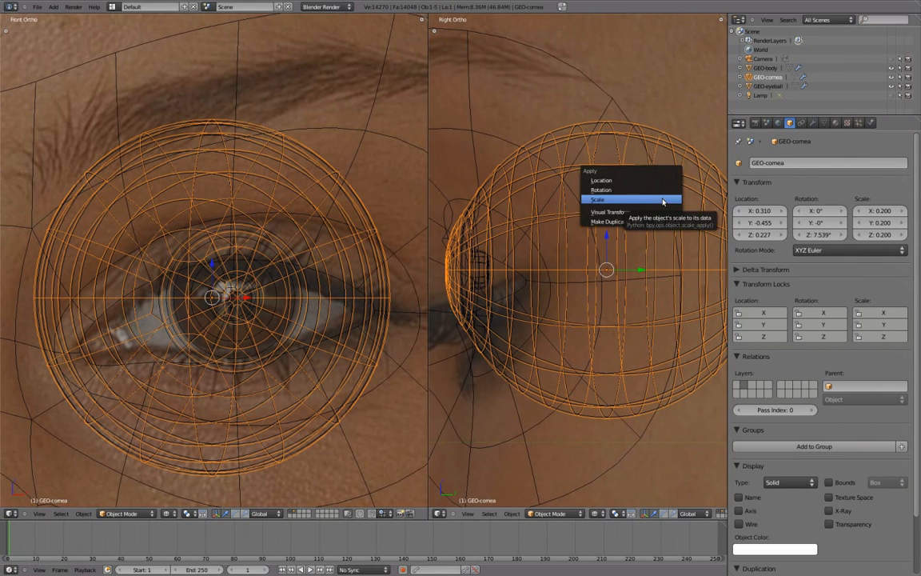
click(663, 201)
Add a Mirror modifier on the X axis to the cornea and place it above the Subdivision Surface modifier
scroll(610, 319, down, 4)
scroll(313, 300, down, 5)
shift+middle_drag(313, 300, 405, 273)
scroll(318, 312, down, 2)
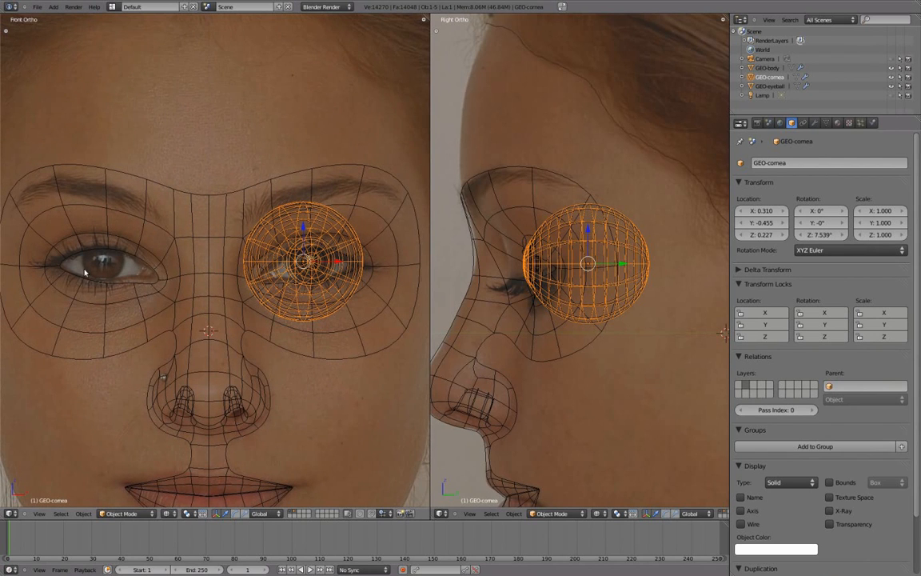
shift+middle_drag(191, 312, 197, 308)
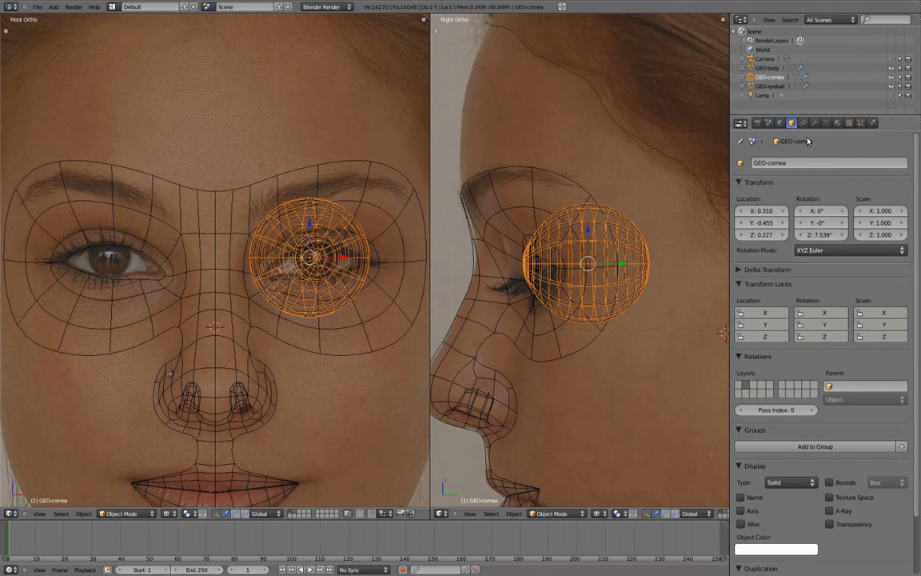
click(815, 123)
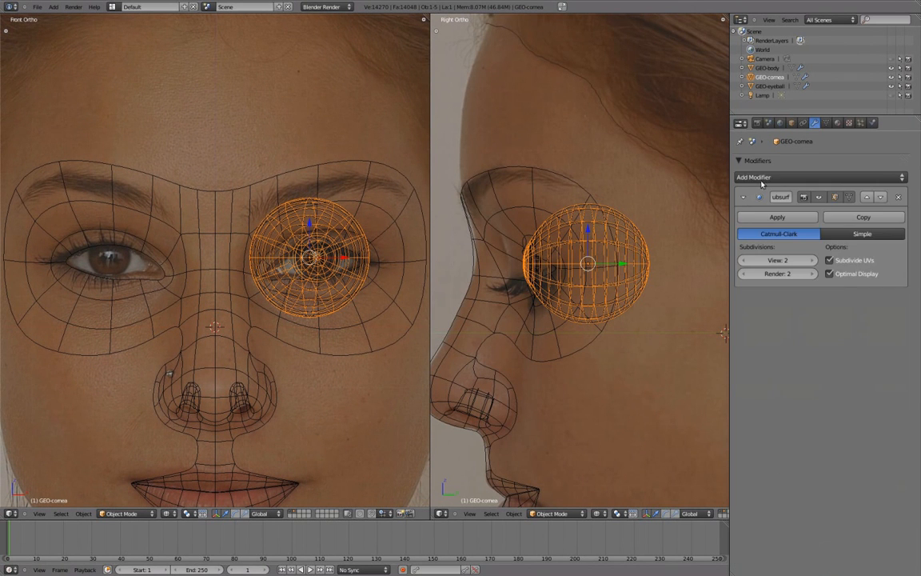
click(742, 197)
click(716, 177)
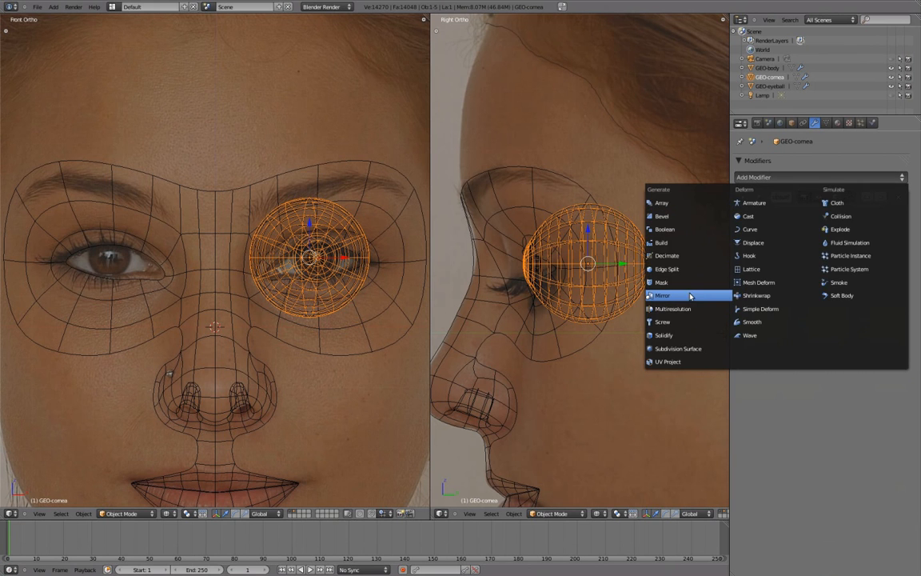
click(690, 297)
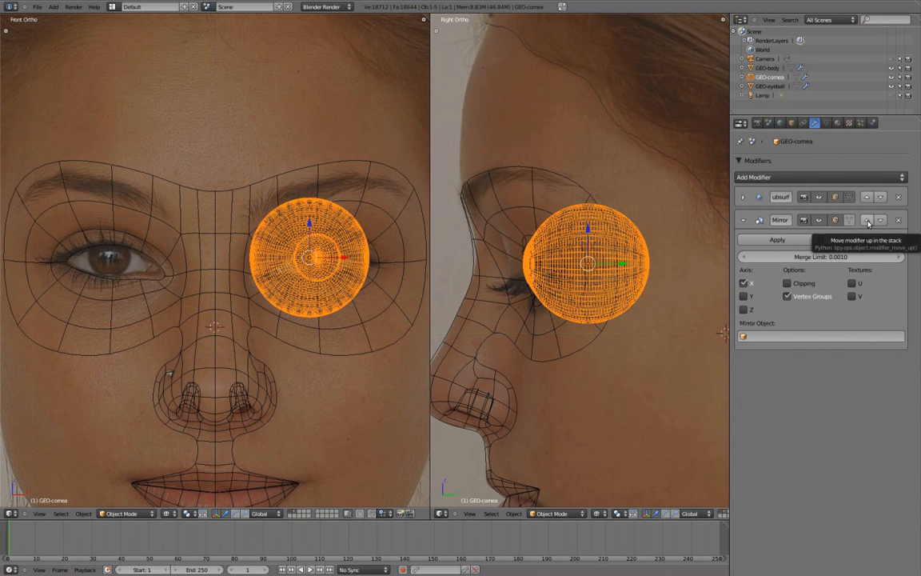
click(867, 221)
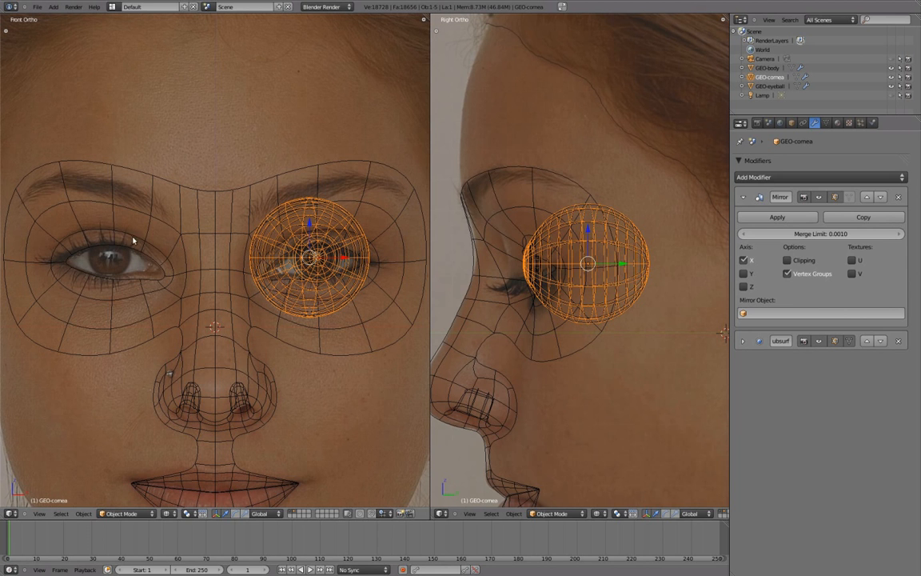
Set GEO-body as the mirror object of the cornea's Mirror modifier
right_click(220, 284)
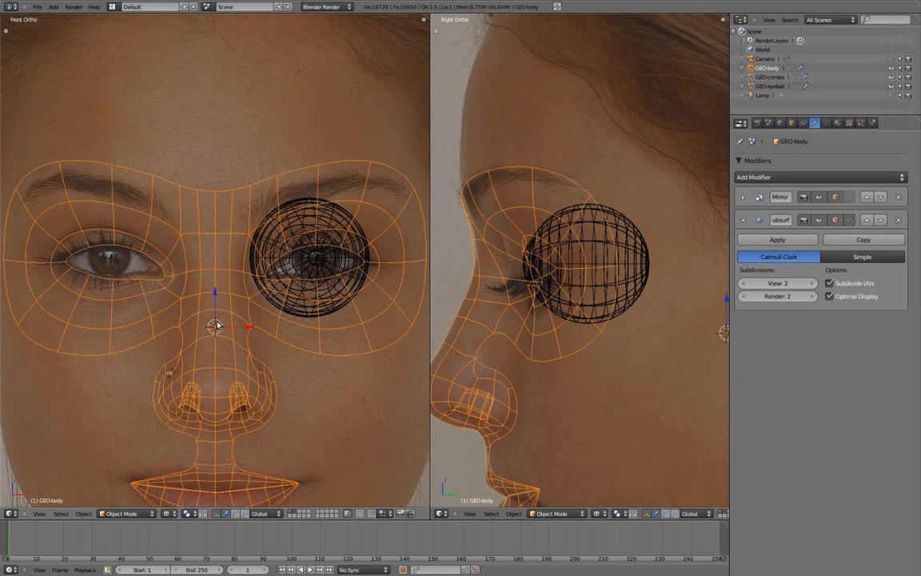
right_click(298, 270)
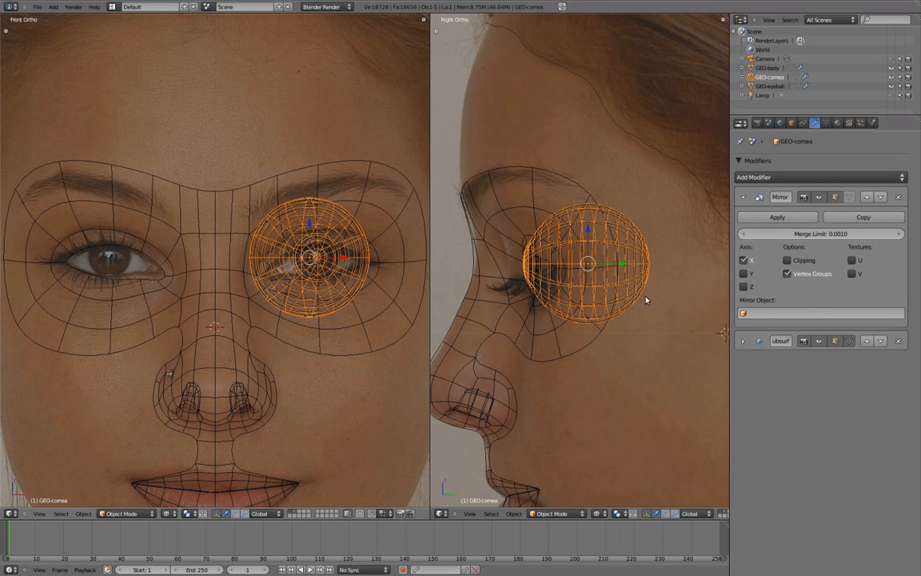
click(764, 312)
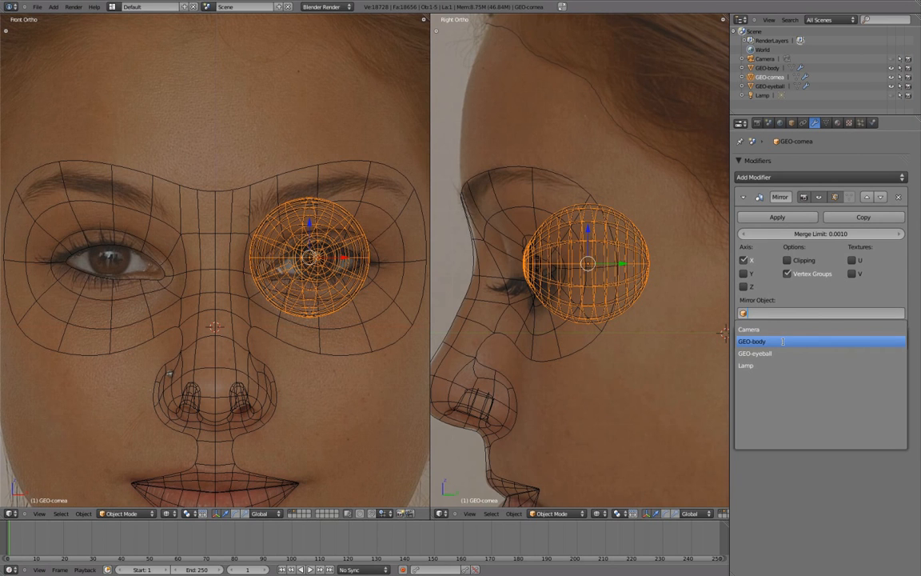
click(782, 344)
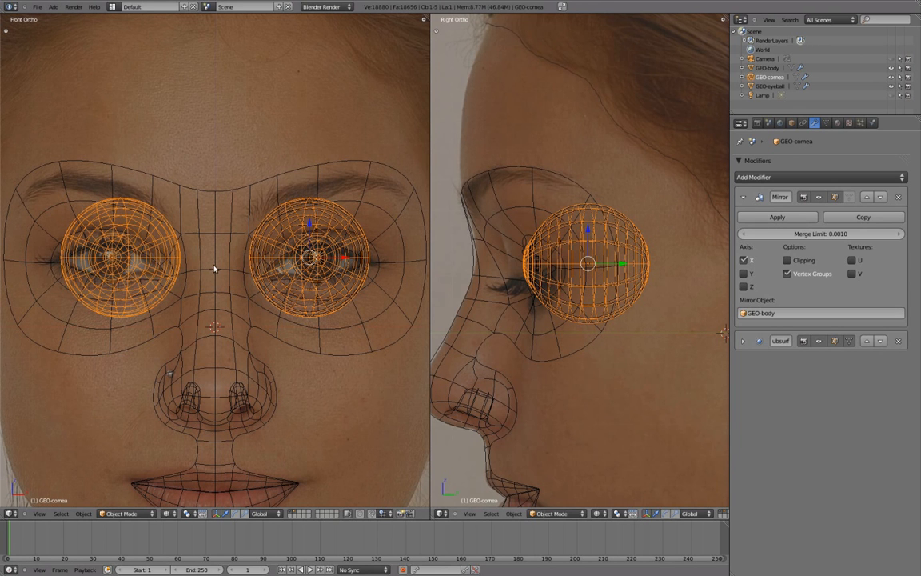
Add an X-axis Mirror modifier to the eyeball above its Subdivision Surface modifier, with GEO-body as the mirror object
right_click(642, 239)
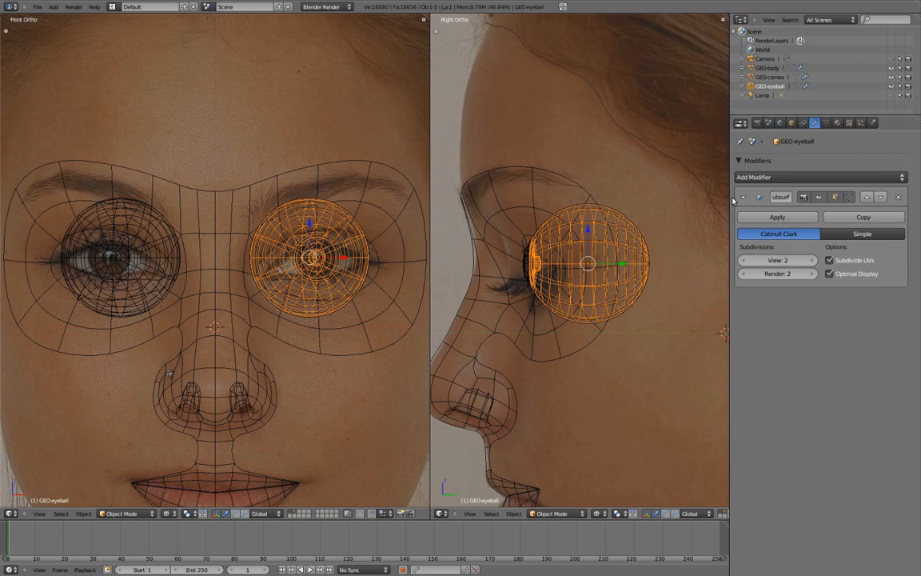
click(746, 178)
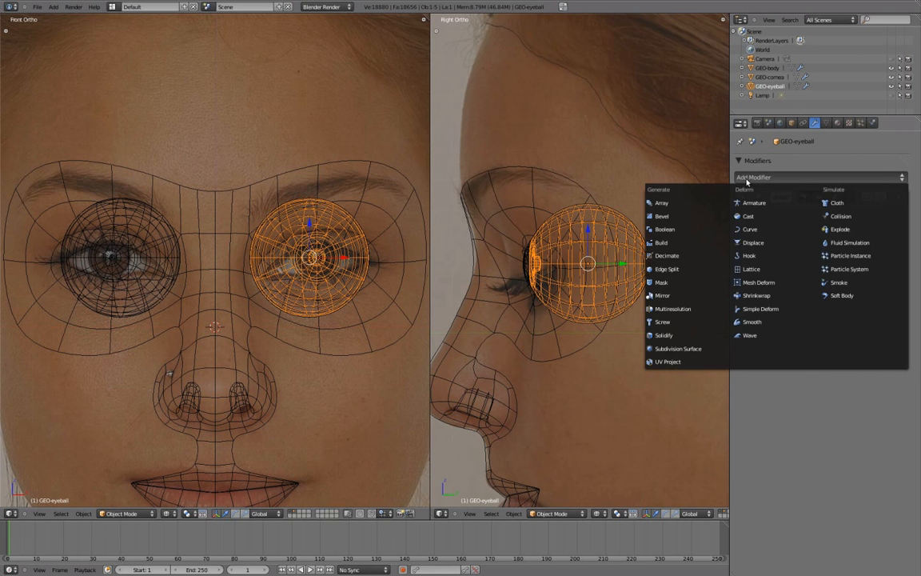
click(663, 295)
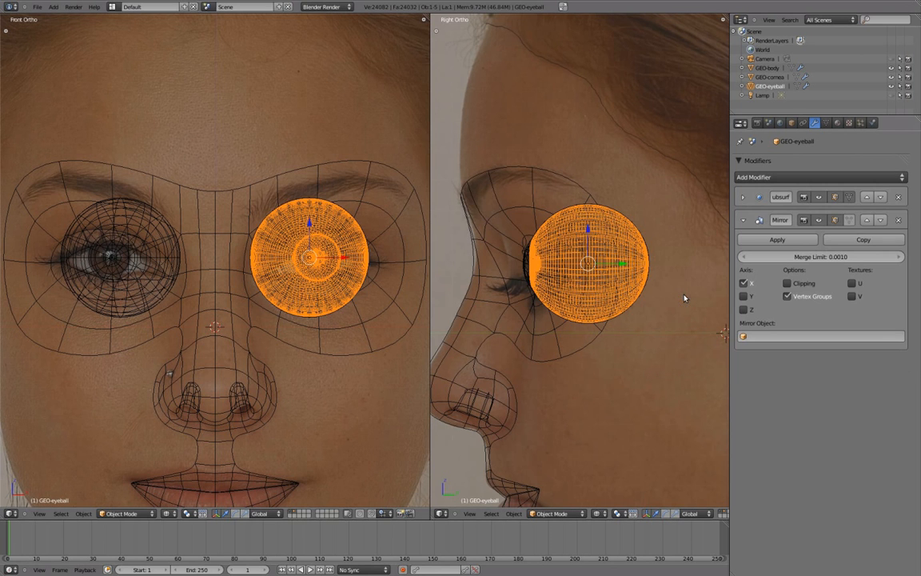
click(866, 220)
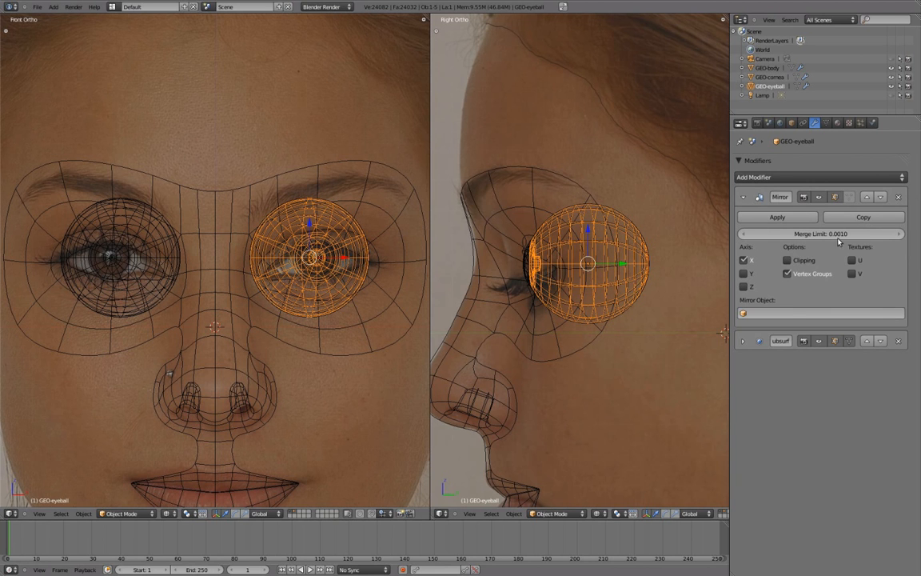
click(761, 312)
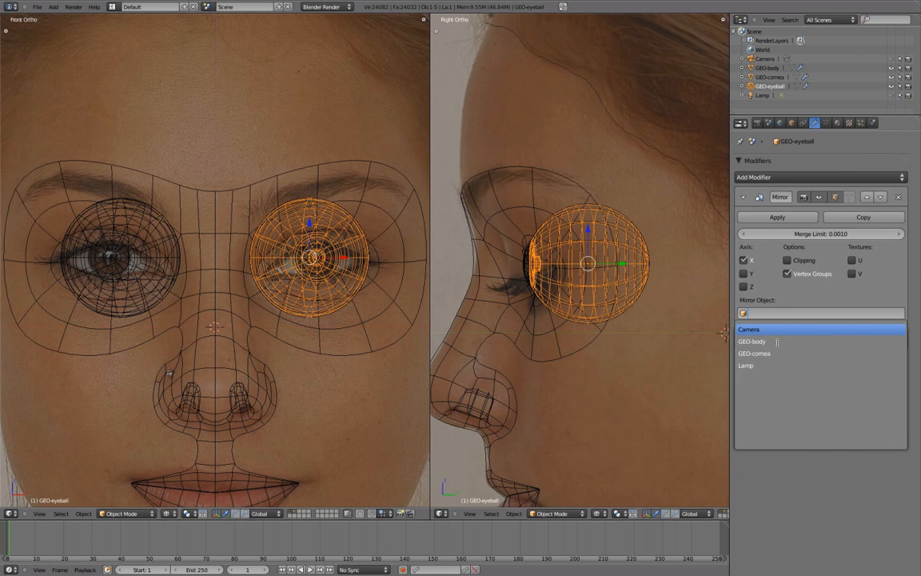
click(753, 341)
Deselect everything and switch both the front and side views to solid shading
scroll(307, 320, down, 2)
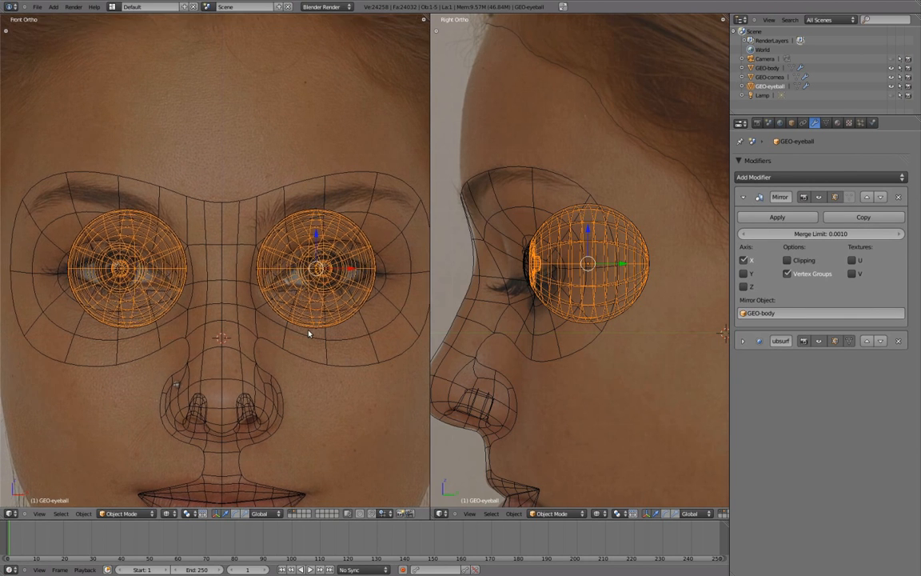
key(a)
key(z)
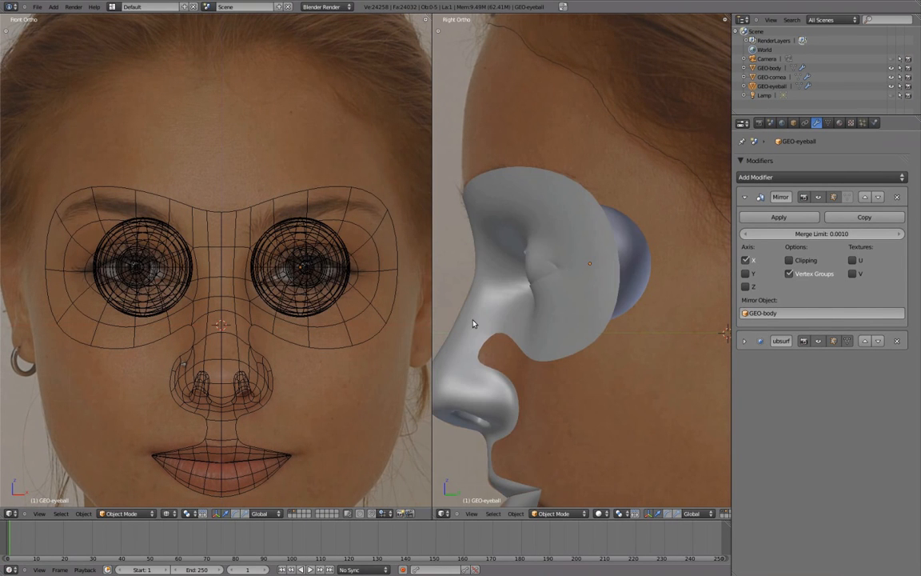
key(z)
Hide the cornea to inspect how the eyeballs sit in the eyelids from an angled view
shift+middle_drag(652, 362, 671, 327)
scroll(653, 341, down, 1)
scroll(591, 317, down, 1)
middle_drag(591, 317, 551, 296)
scroll(607, 260, up, 1)
right_click(641, 241)
key(h)
scroll(551, 296, down, 1)
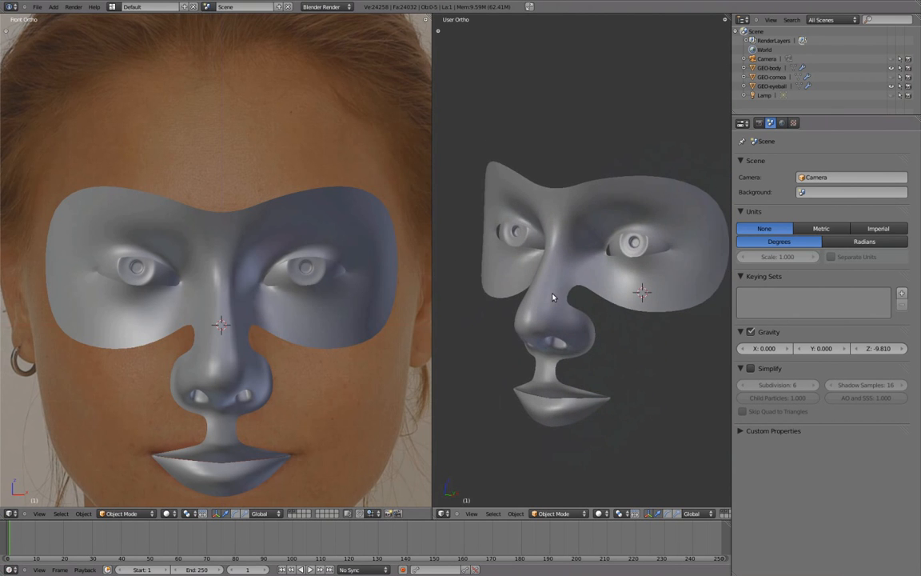
Restore the right side view of the face and unhide the cornea
key(KP_3)
scroll(553, 296, up, 2)
shift+middle_drag(602, 328, 612, 371)
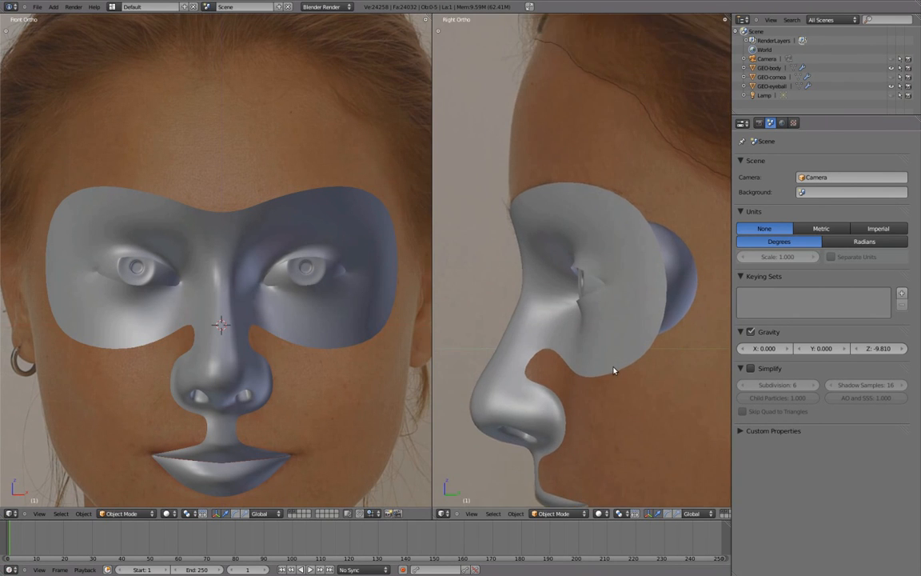
scroll(621, 371, up, 1)
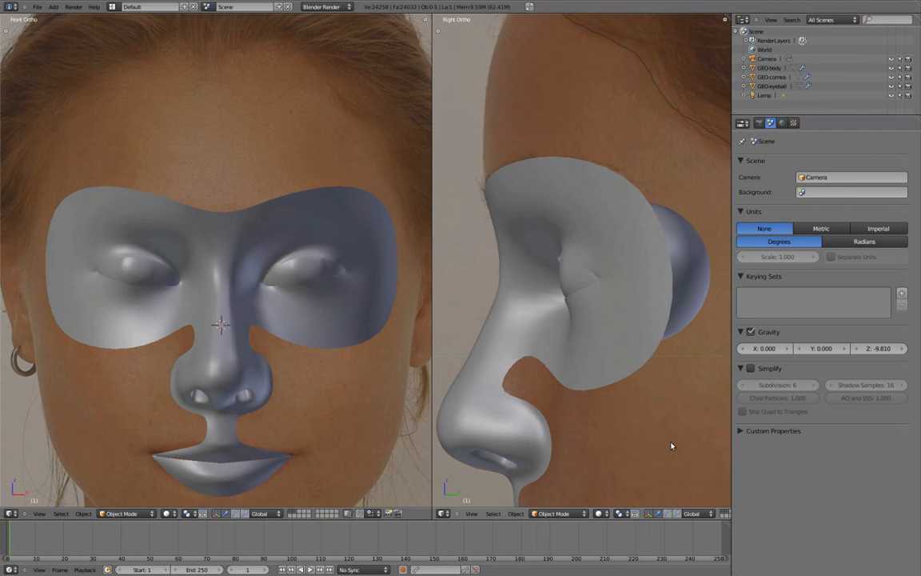